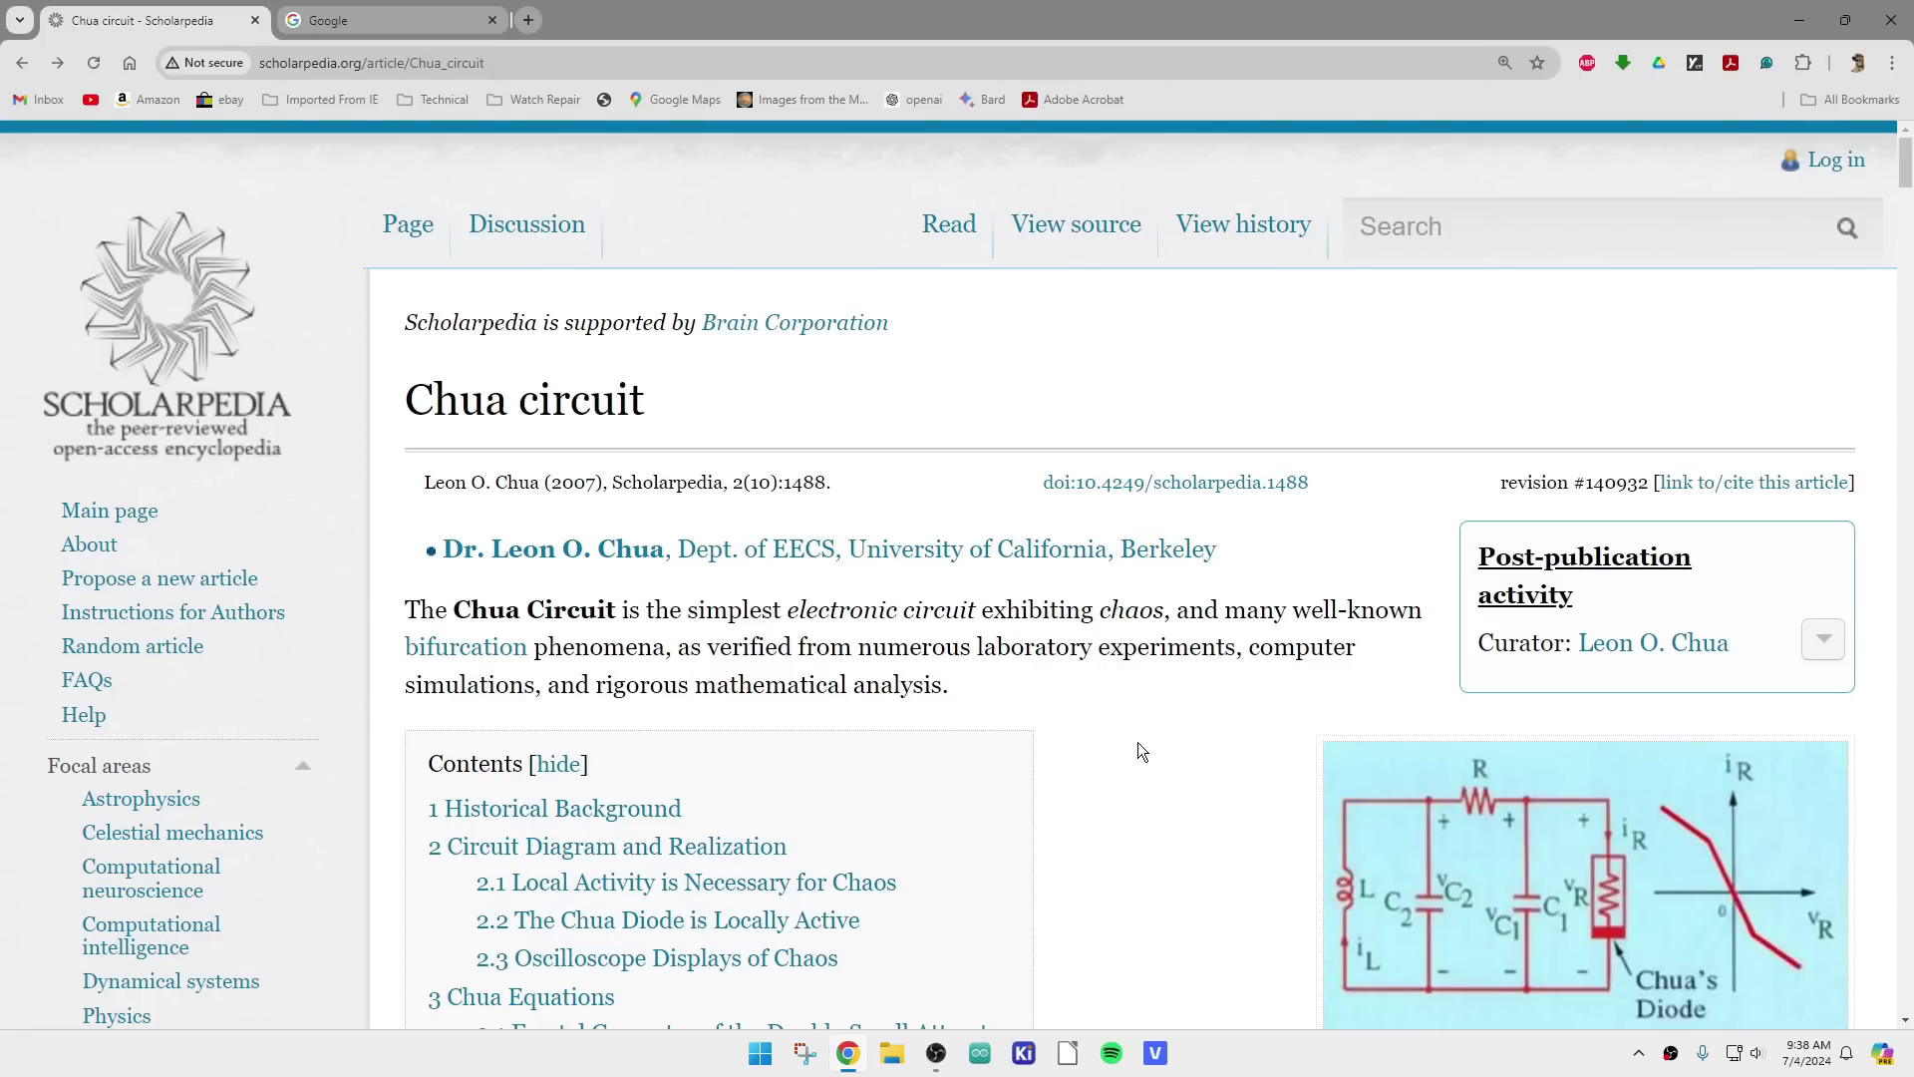
# - Scroll the Scholarpedia Chua circuit article, highlighting and then deselecting a Historical Background line
pyautogui.scroll(-5, 1142, 752)
pyautogui.scroll(-2, 1142, 752)
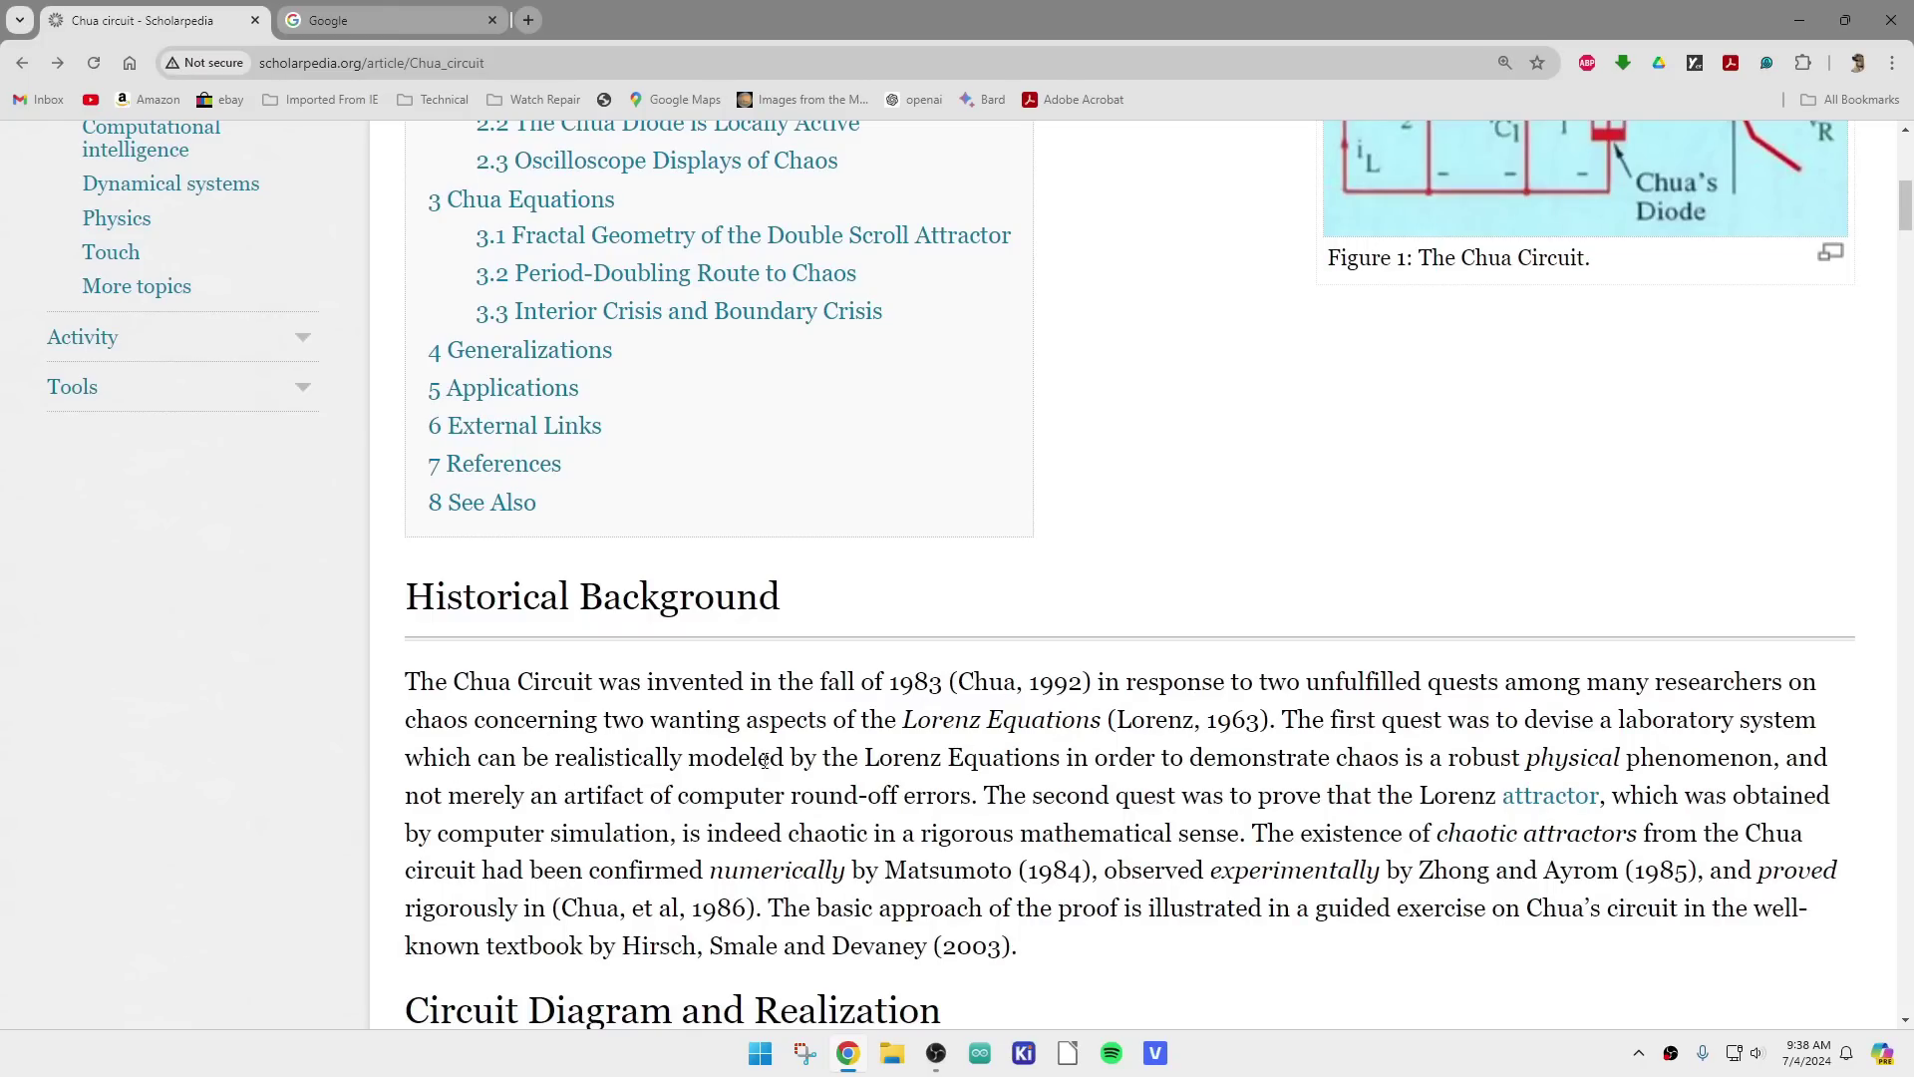
pyautogui.scroll(-2, 643, 732)
pyautogui.moveTo(696, 520); pyautogui.dragTo(1097, 513)
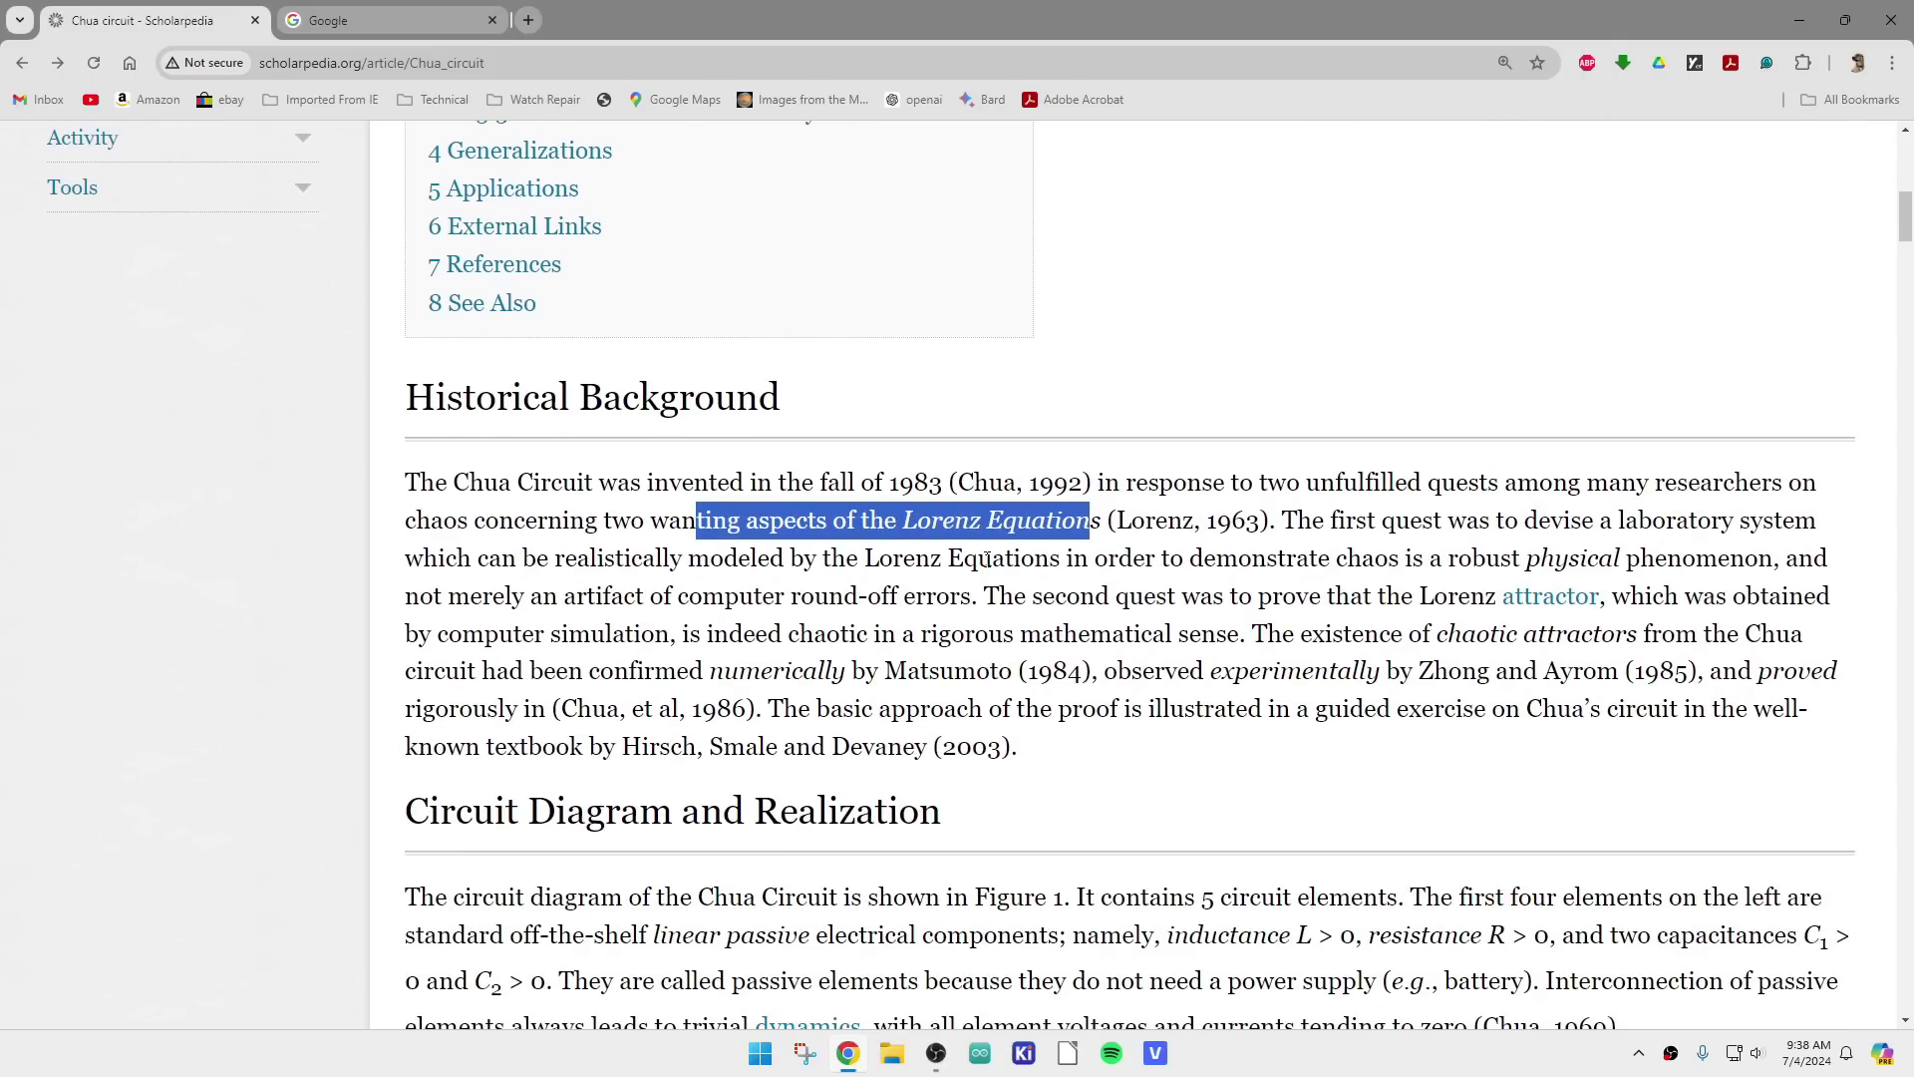
pyautogui.click(957, 592)
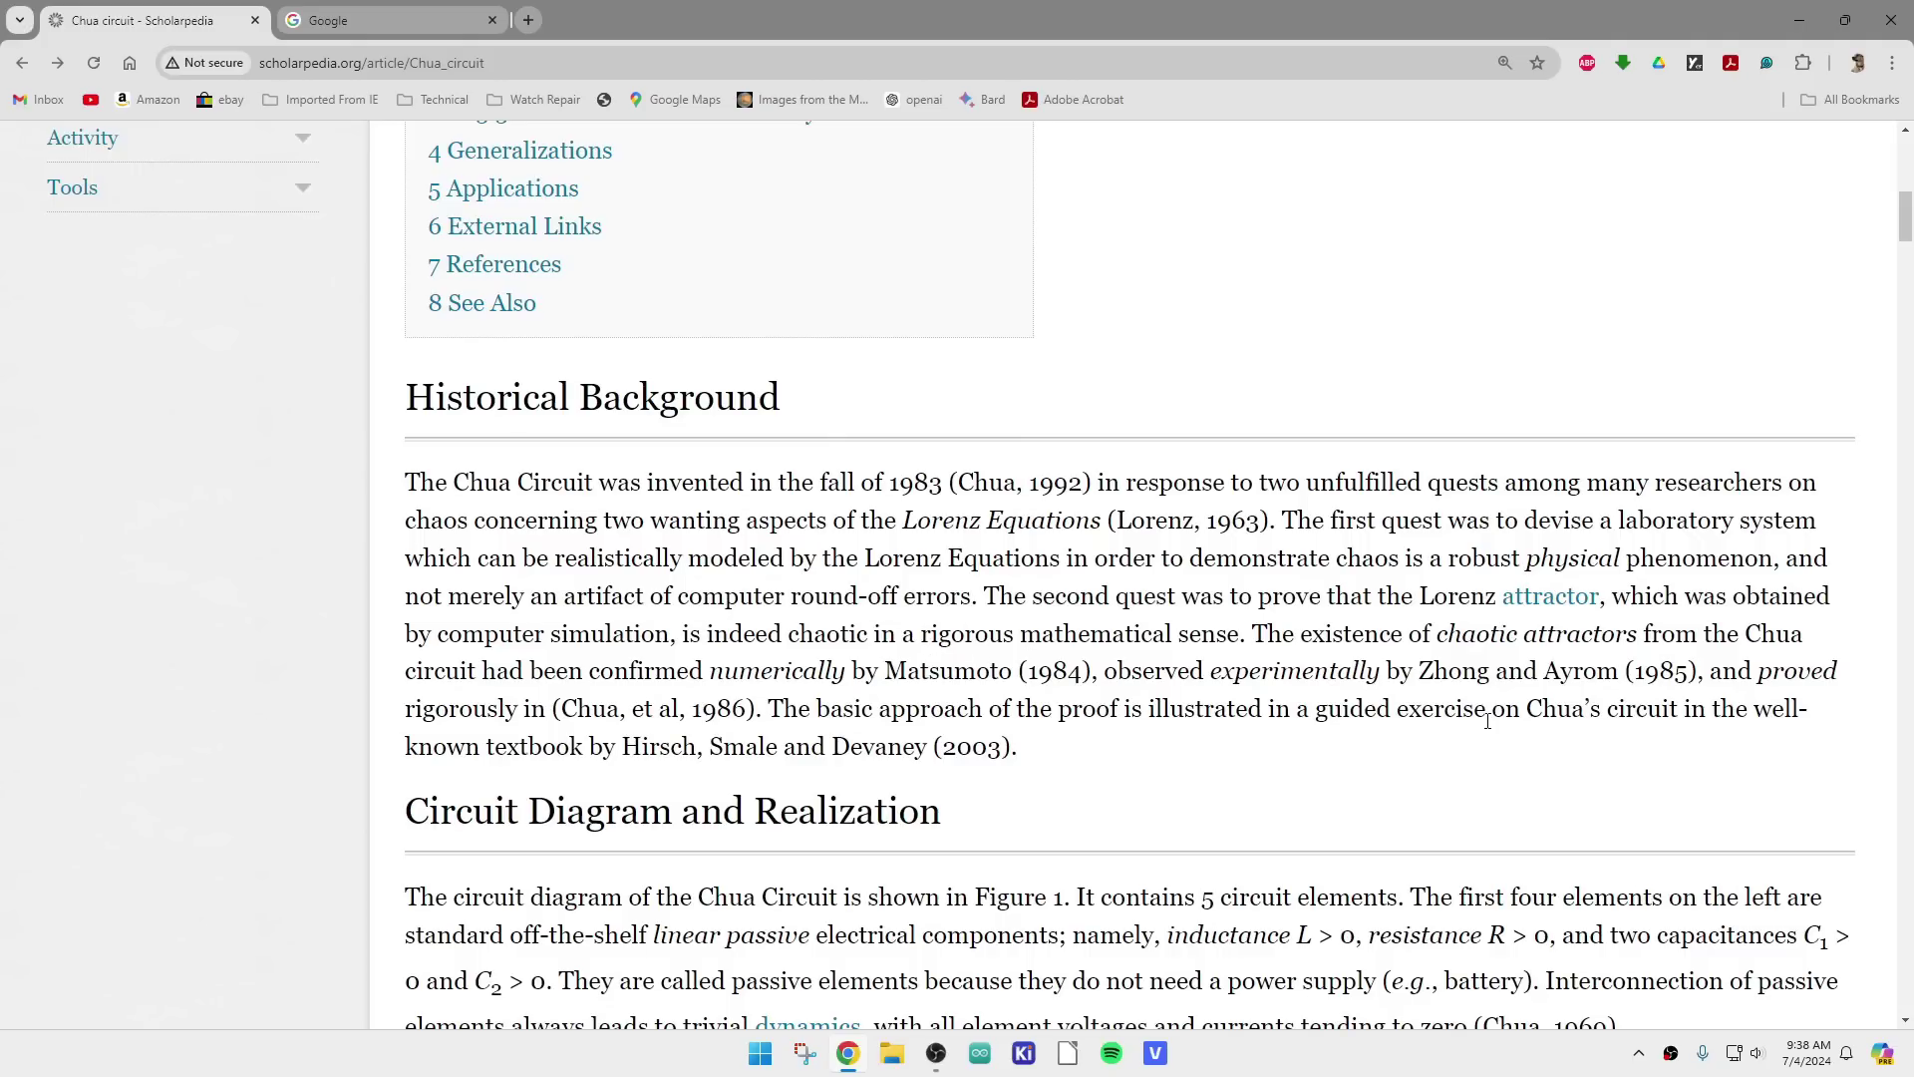
pyautogui.scroll(8, 1487, 719)
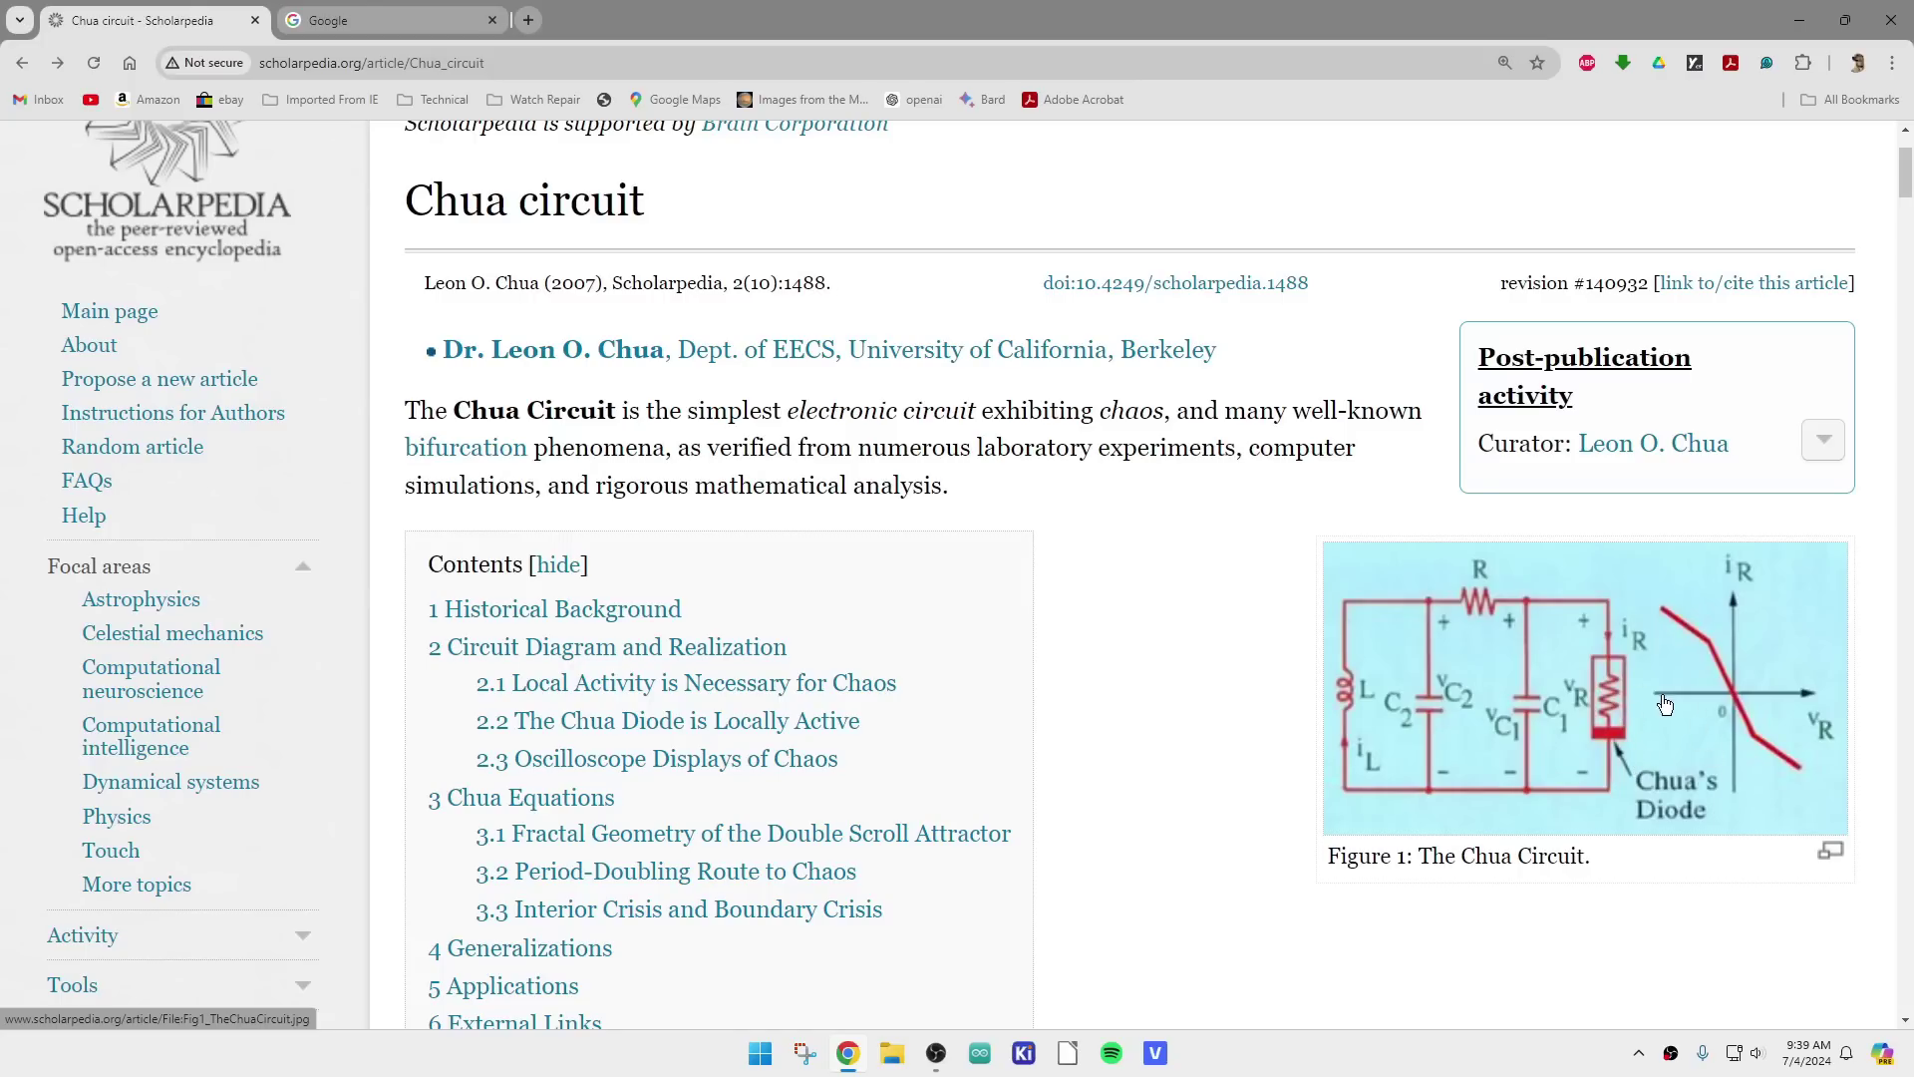
# - Scroll down through the rest of the Scholarpedia Chua circuit article
pyautogui.scroll(-15, 1599, 688)
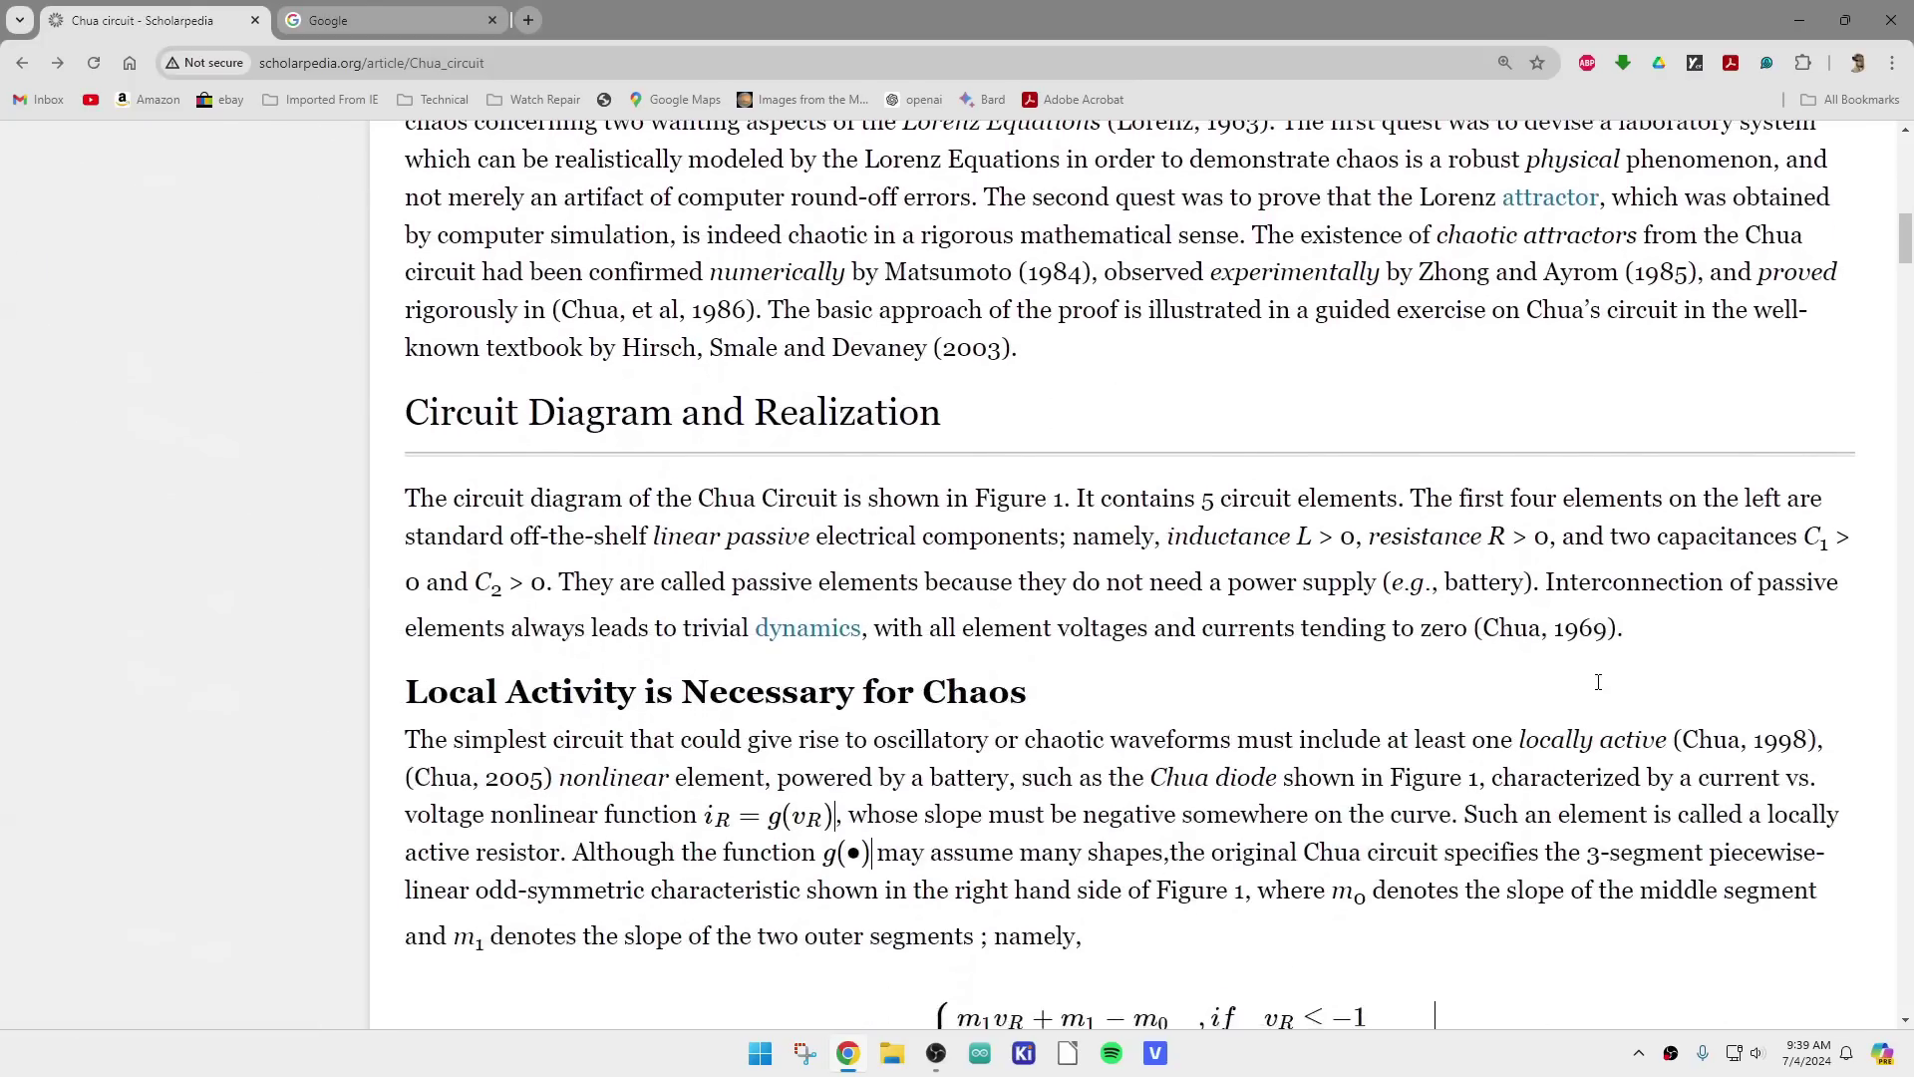
pyautogui.scroll(6, 1675, 726)
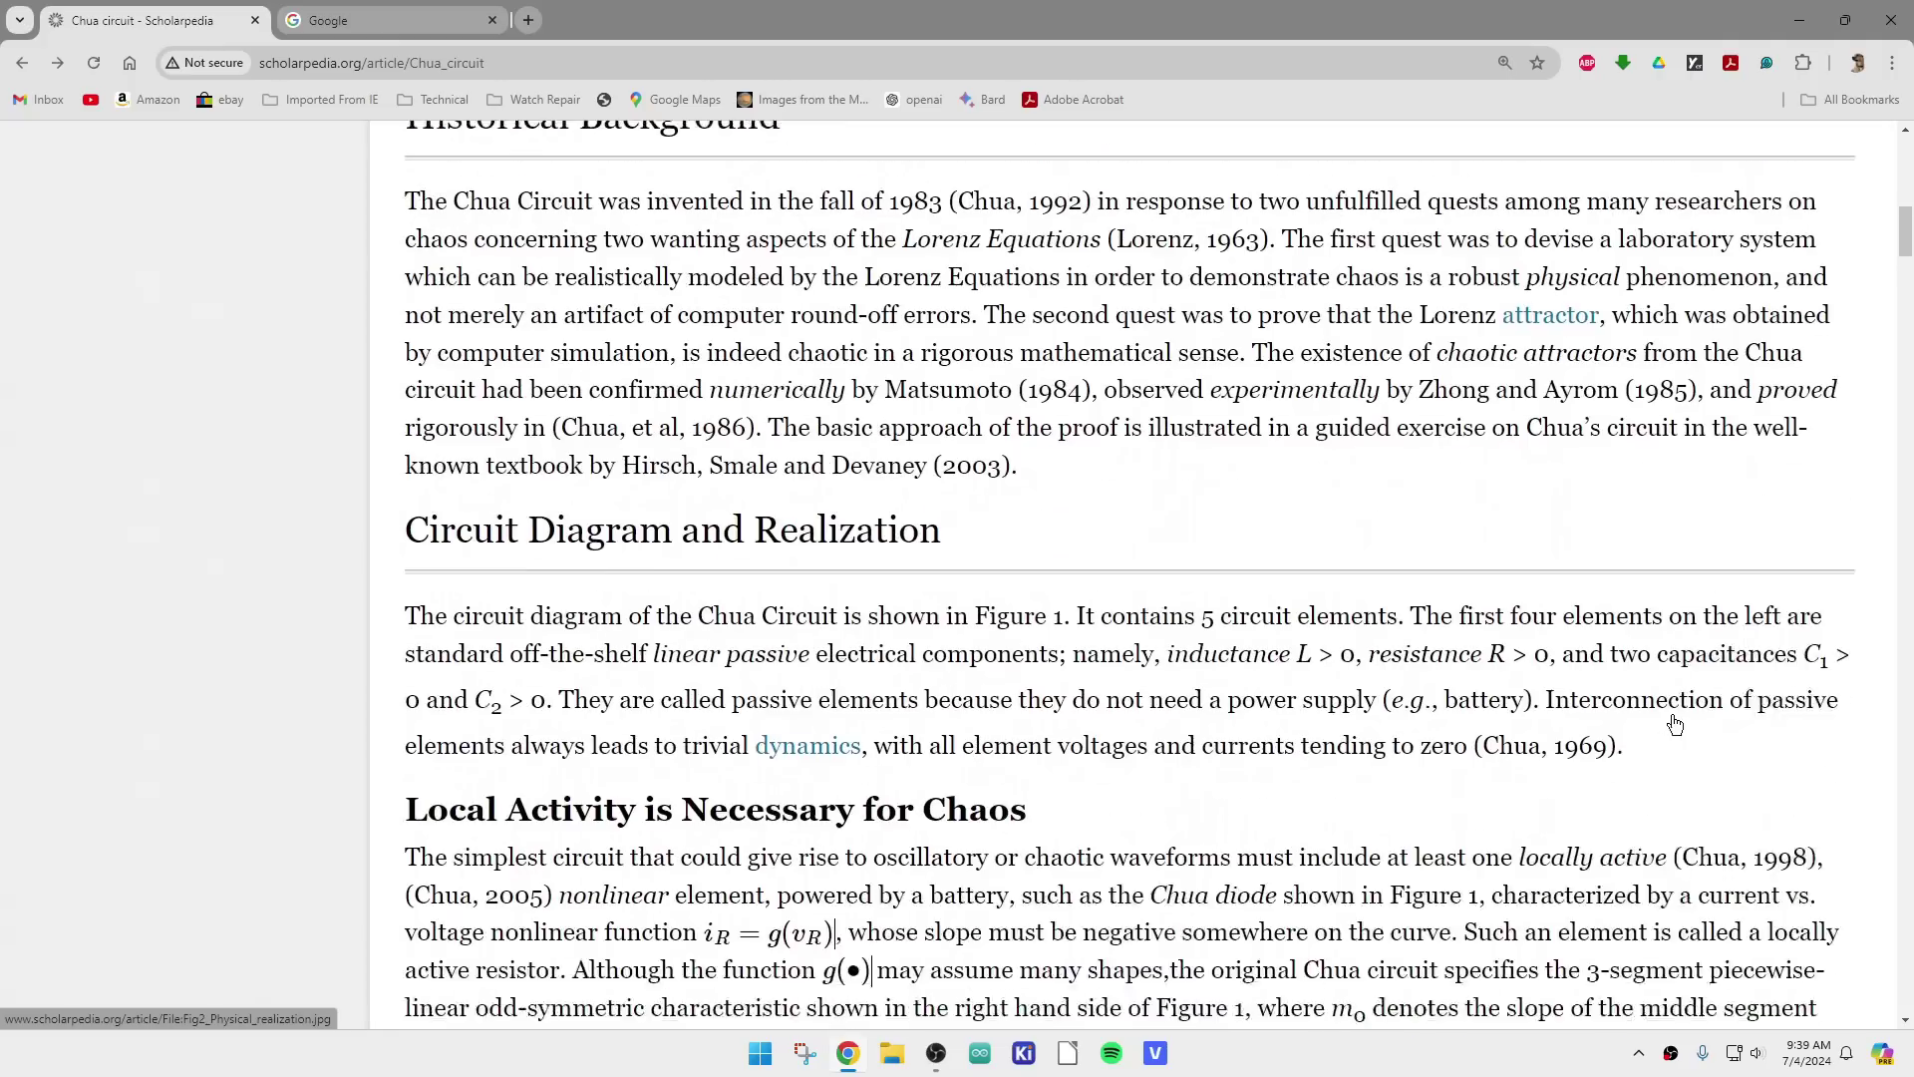
pyautogui.scroll(-4, 1675, 725)
pyautogui.scroll(-10, 1675, 725)
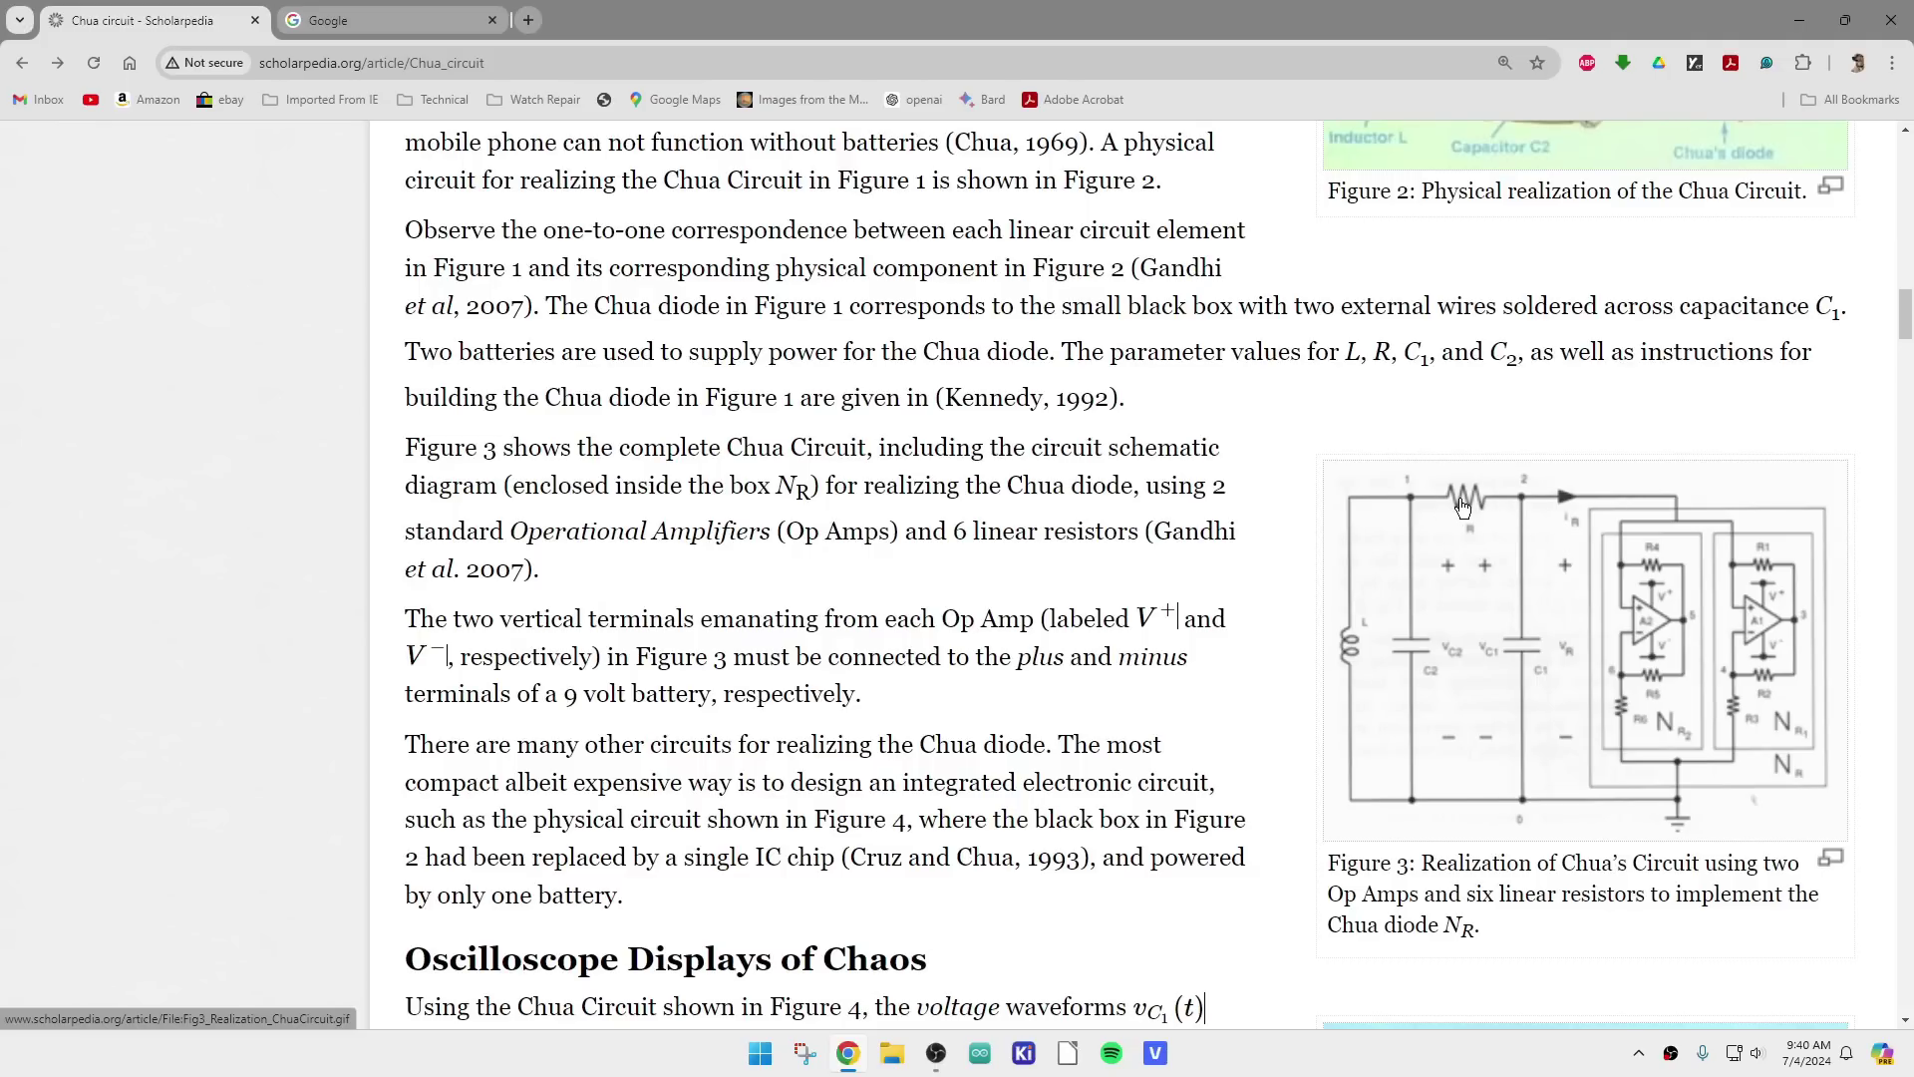
pyautogui.scroll(-10, 1330, 403)
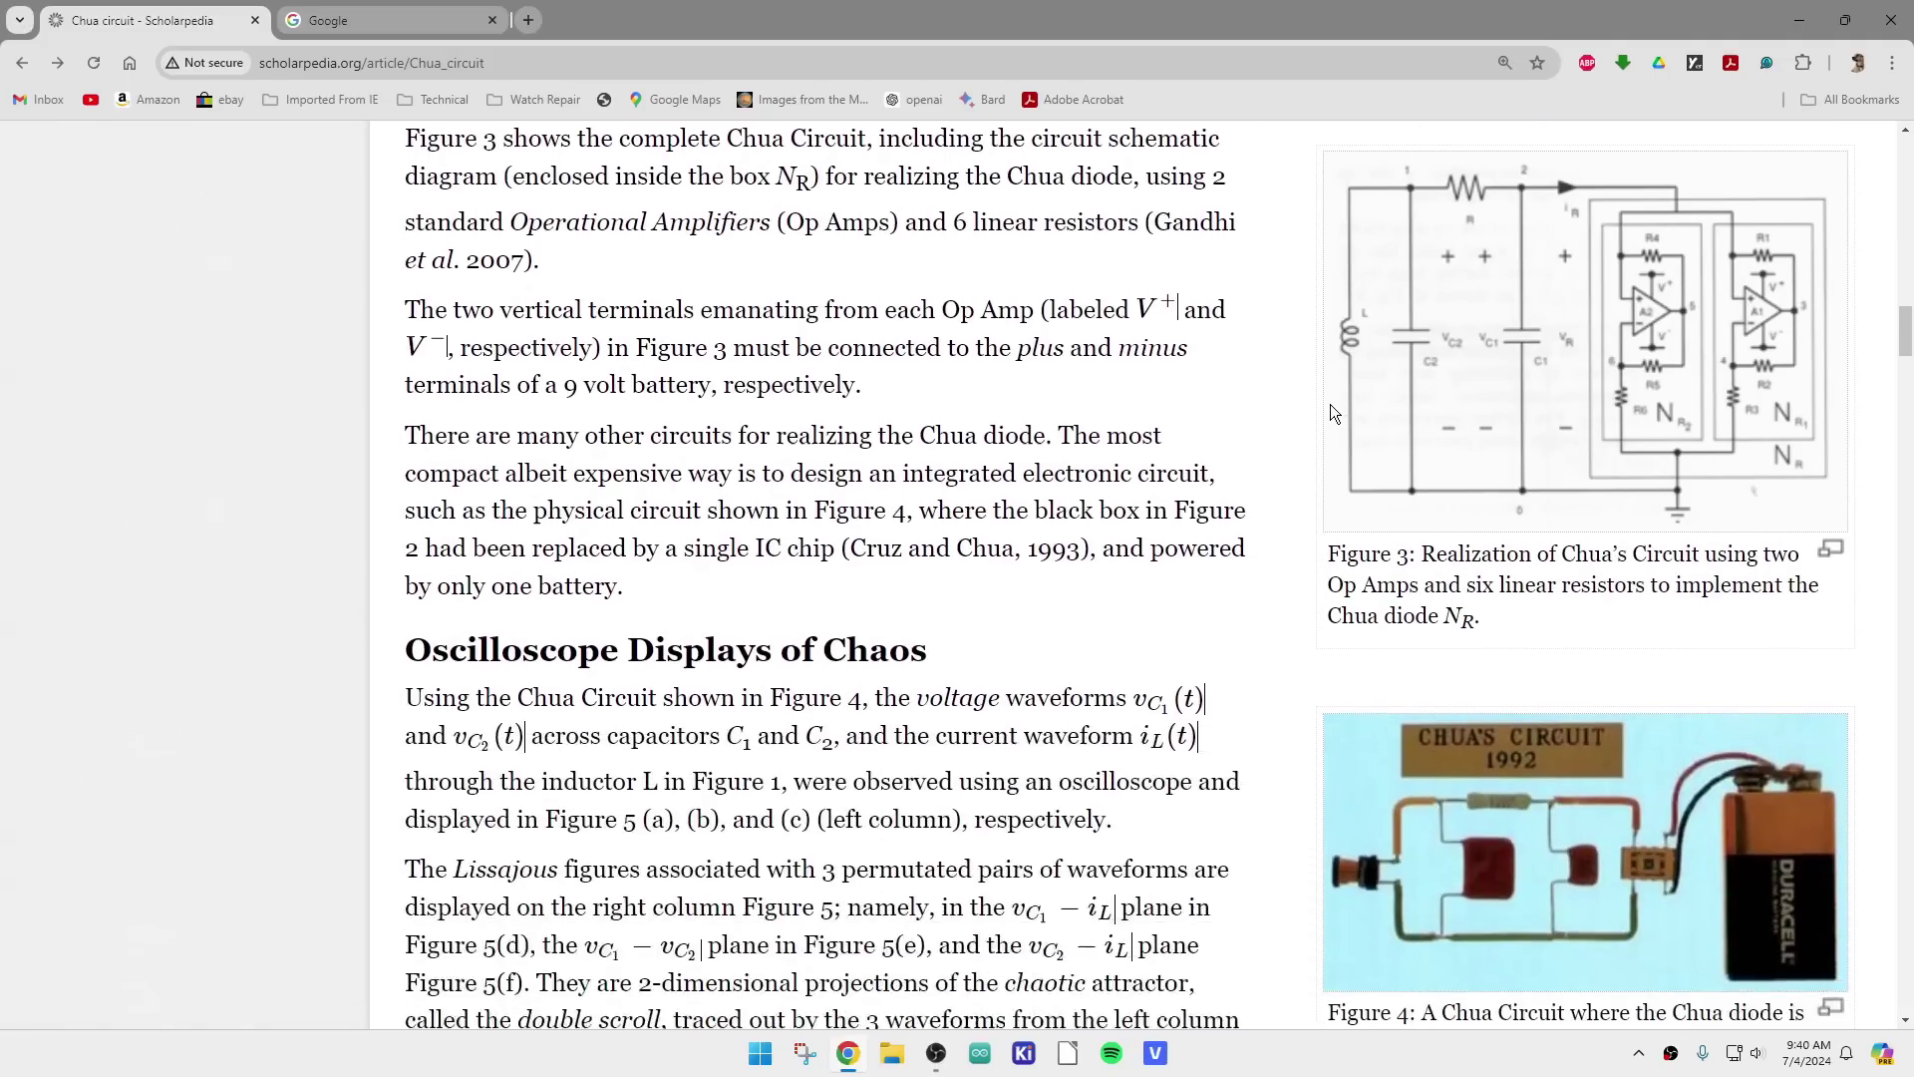
pyautogui.scroll(-2, 1330, 409)
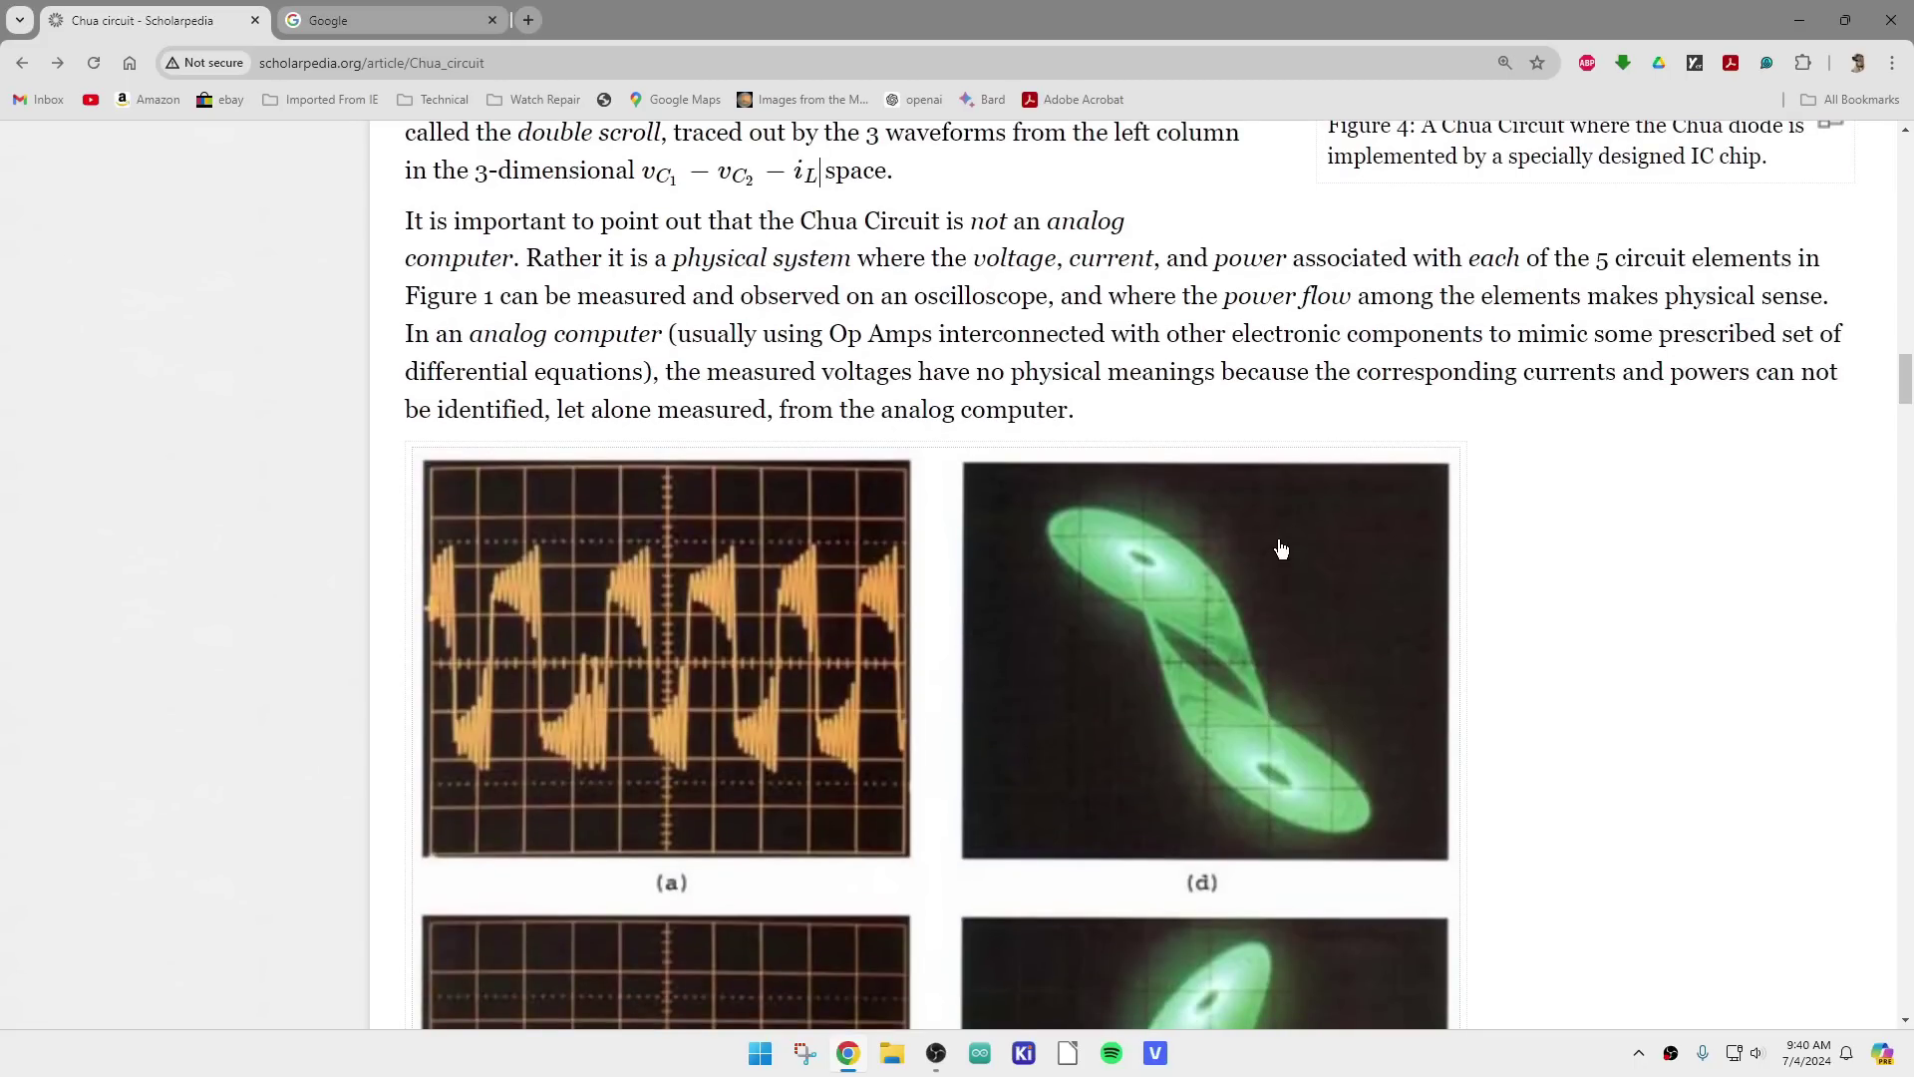
pyautogui.scroll(-8, 1442, 567)
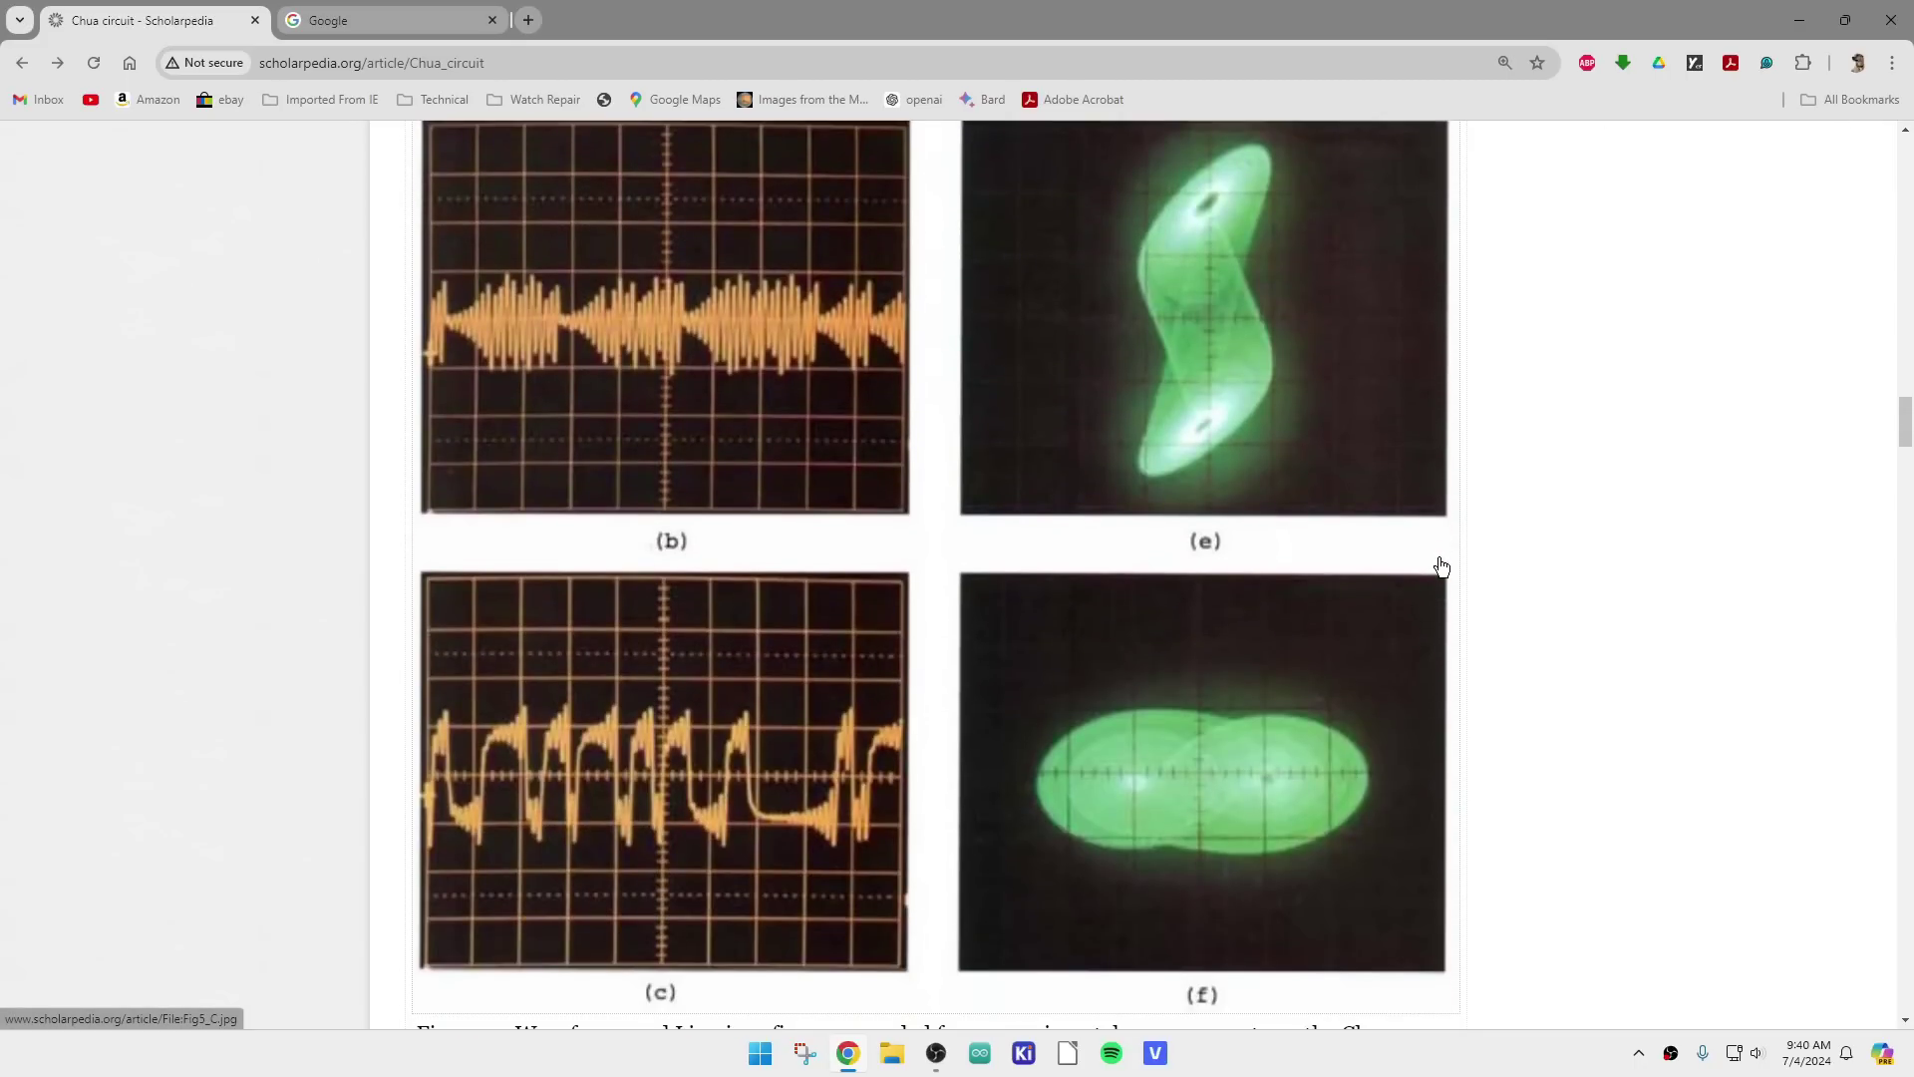
pyautogui.scroll(-11, 1245, 575)
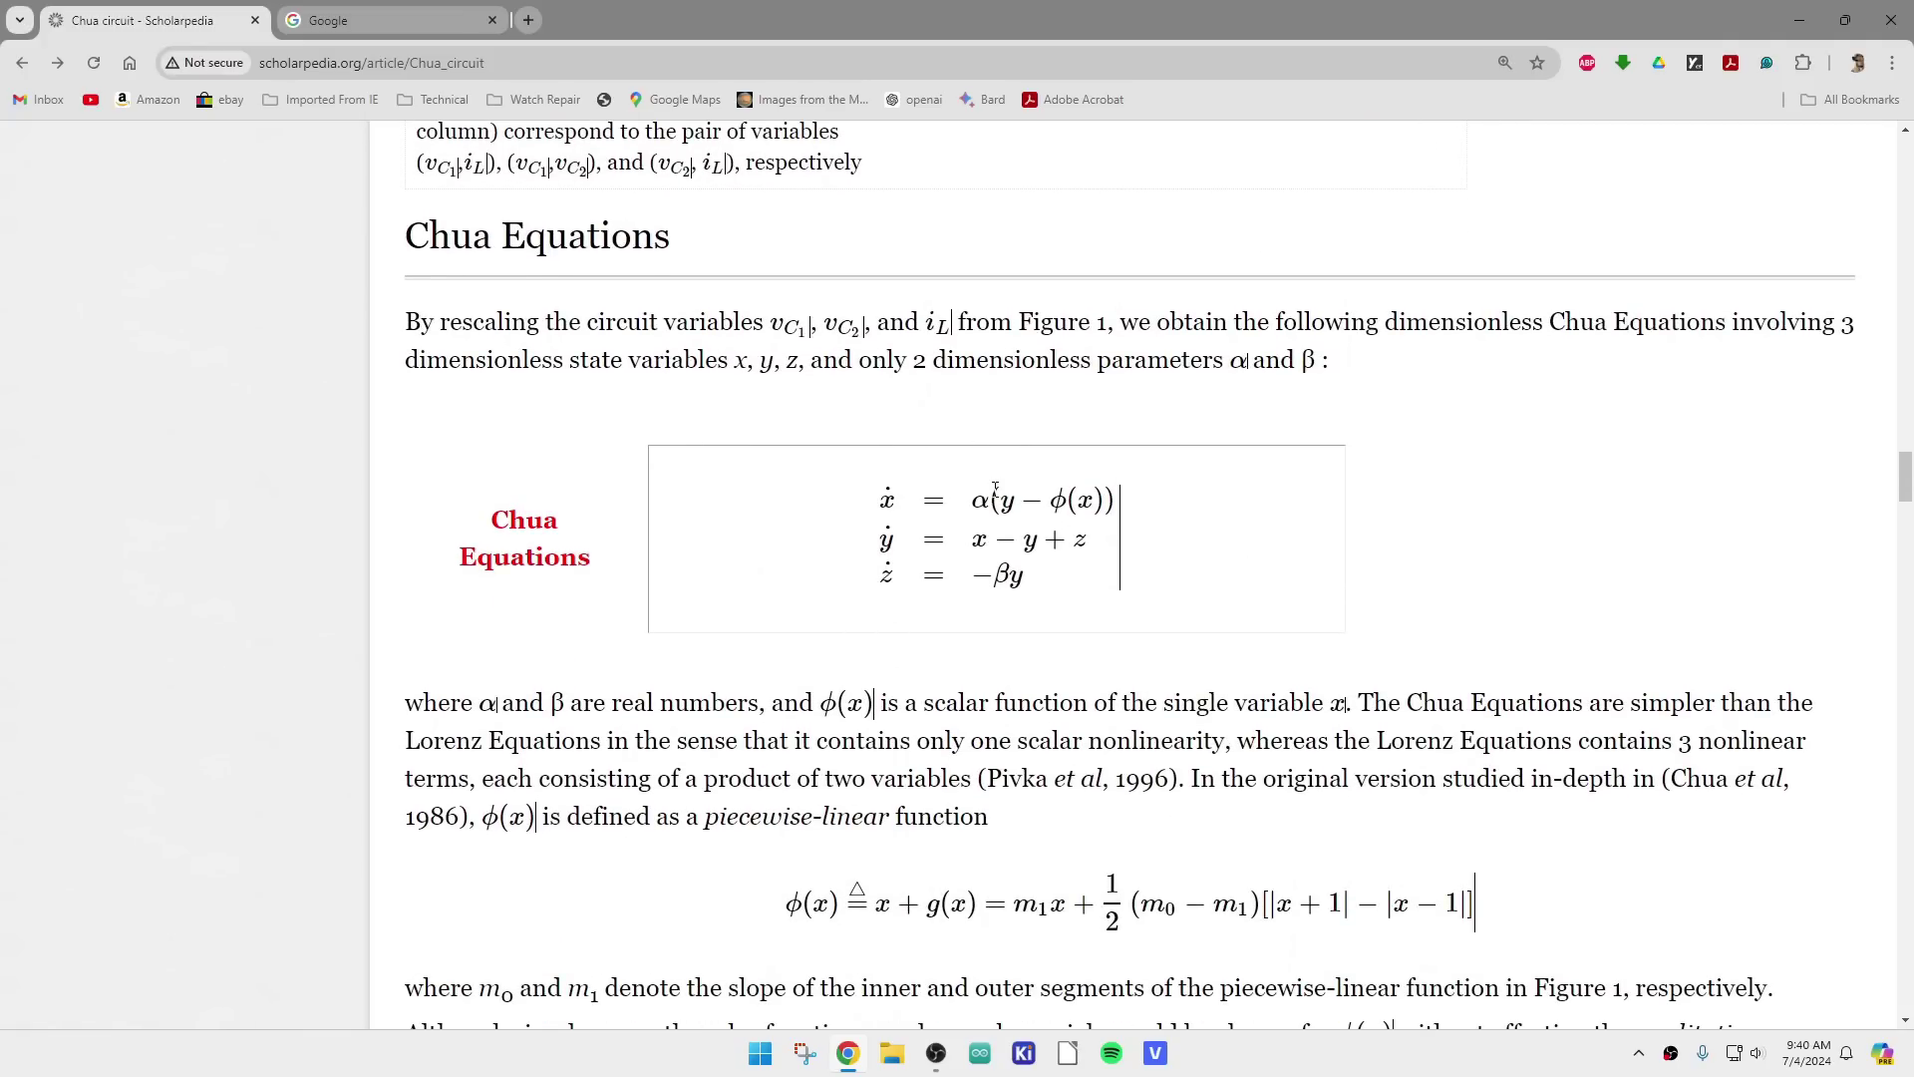
pyautogui.scroll(-8, 1361, 560)
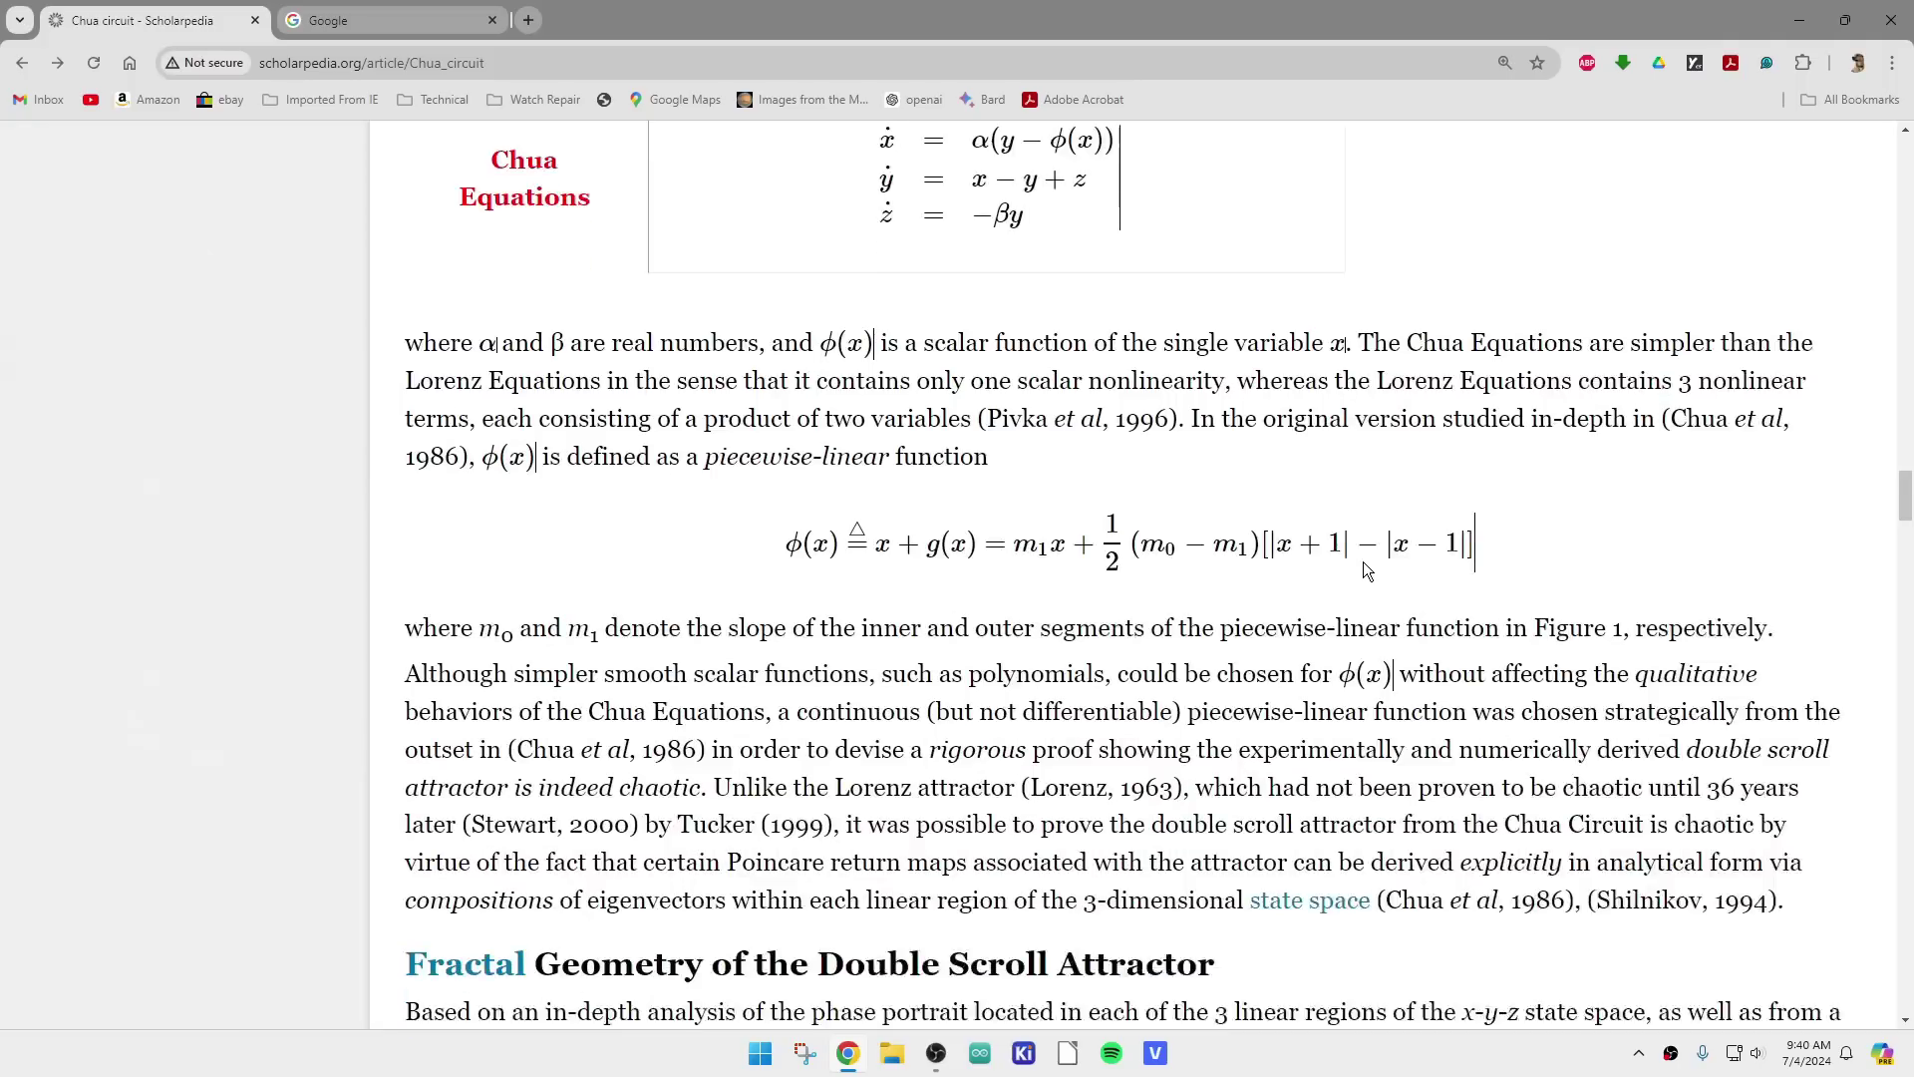
pyautogui.scroll(-13, 1365, 568)
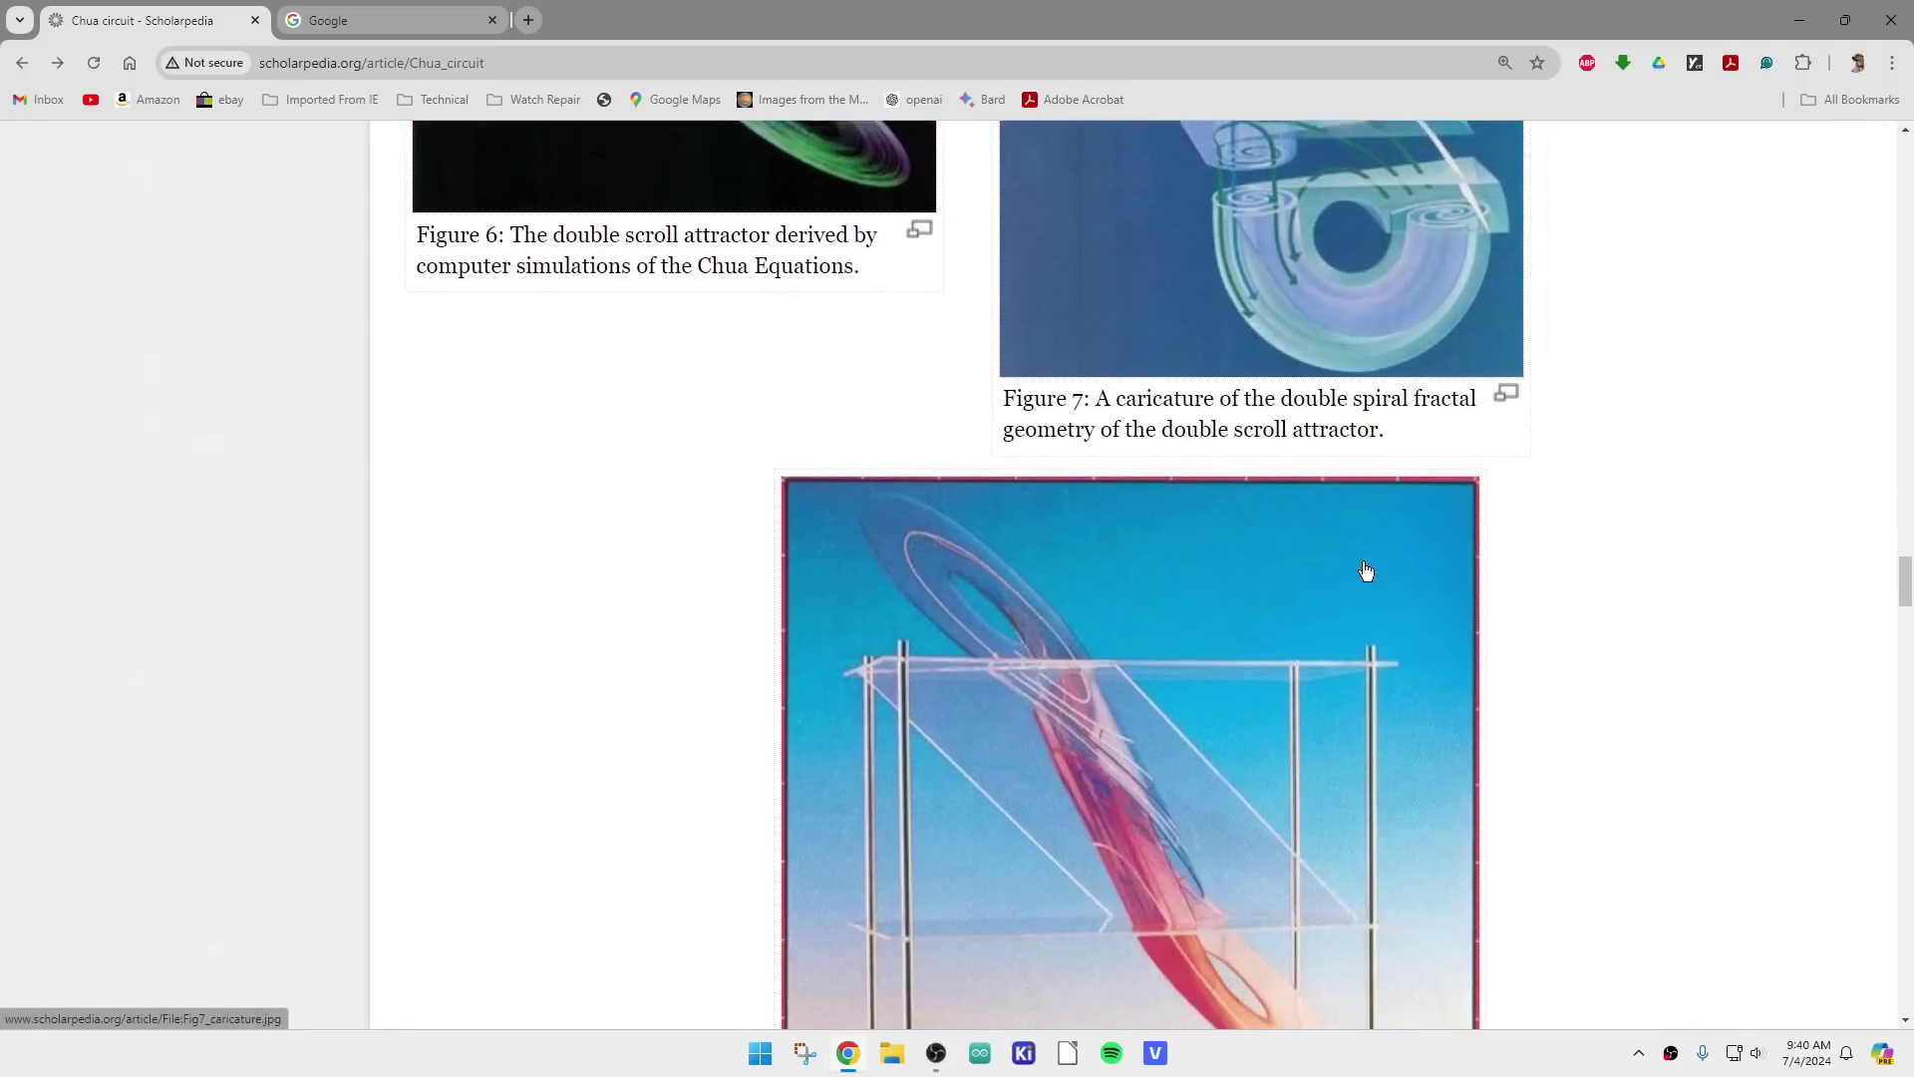
pyautogui.scroll(-7, 1366, 570)
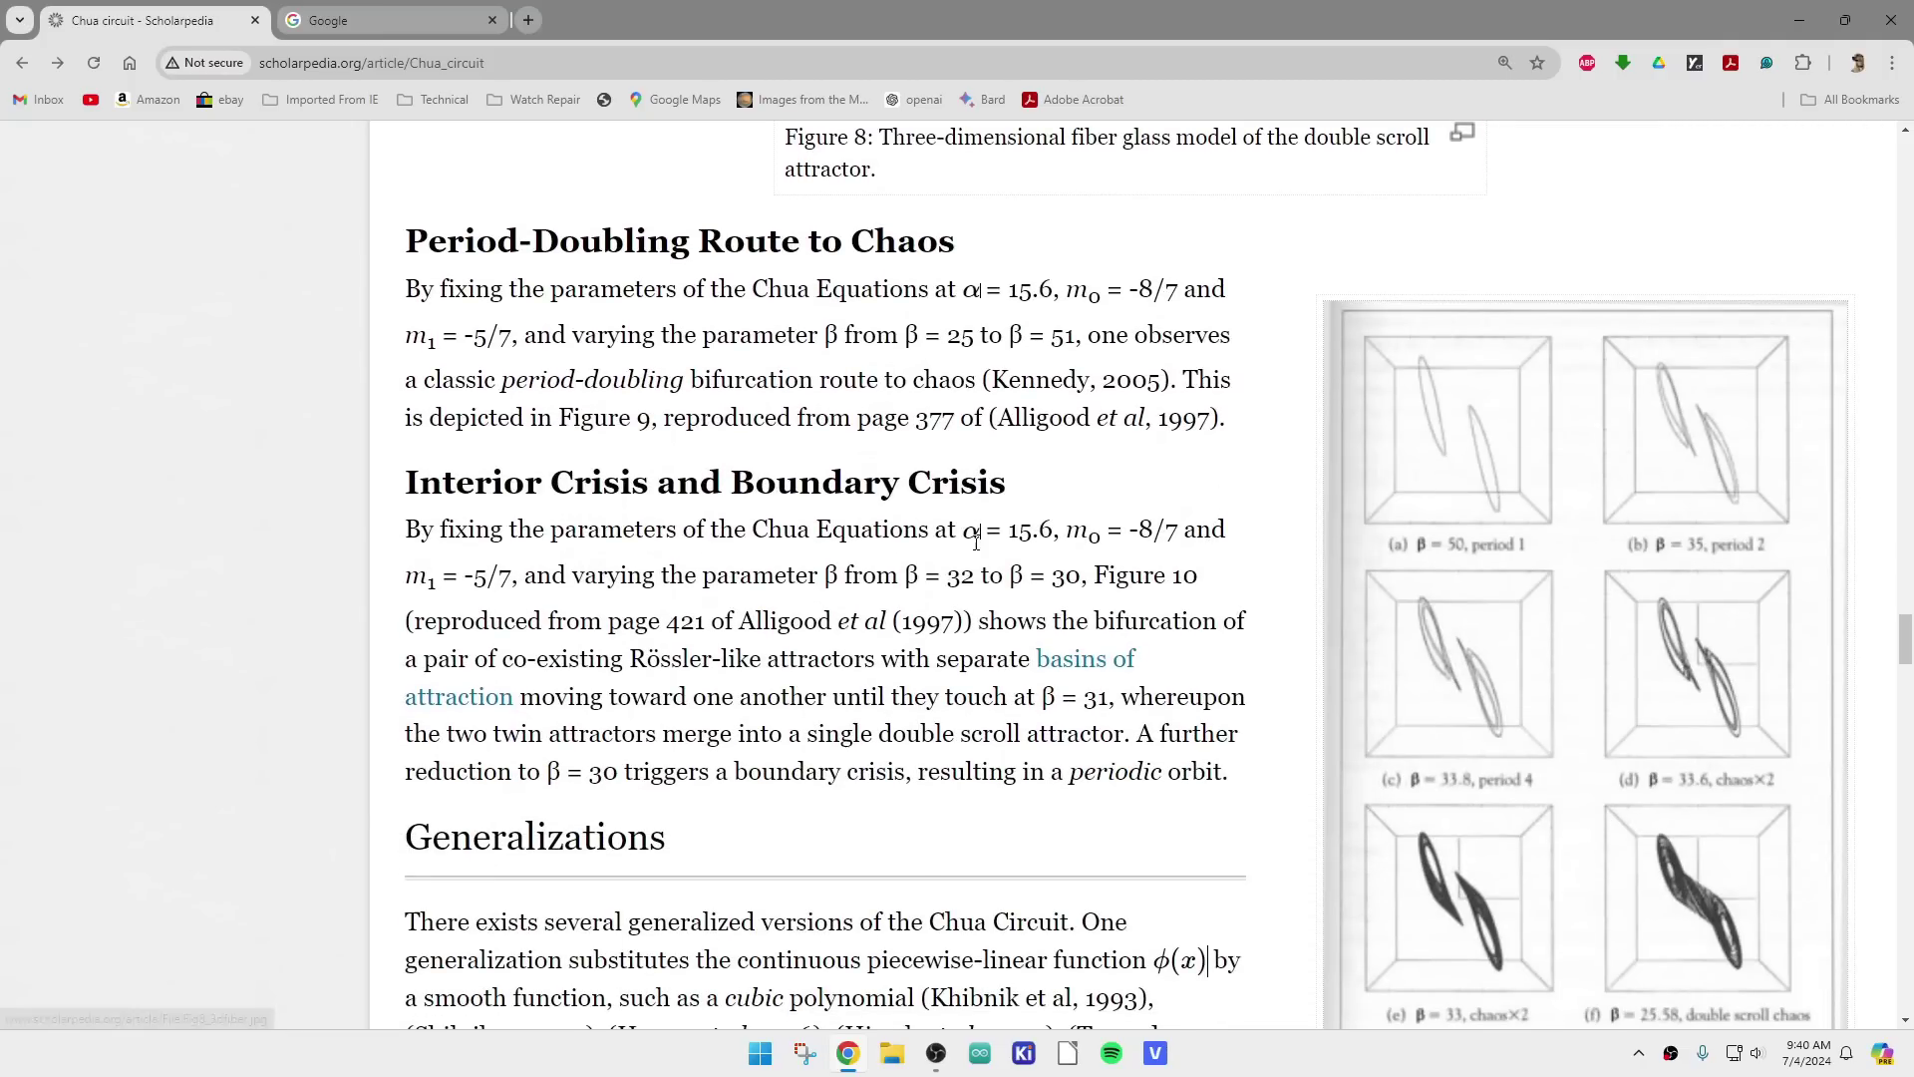
pyautogui.scroll(-11, 1290, 672)
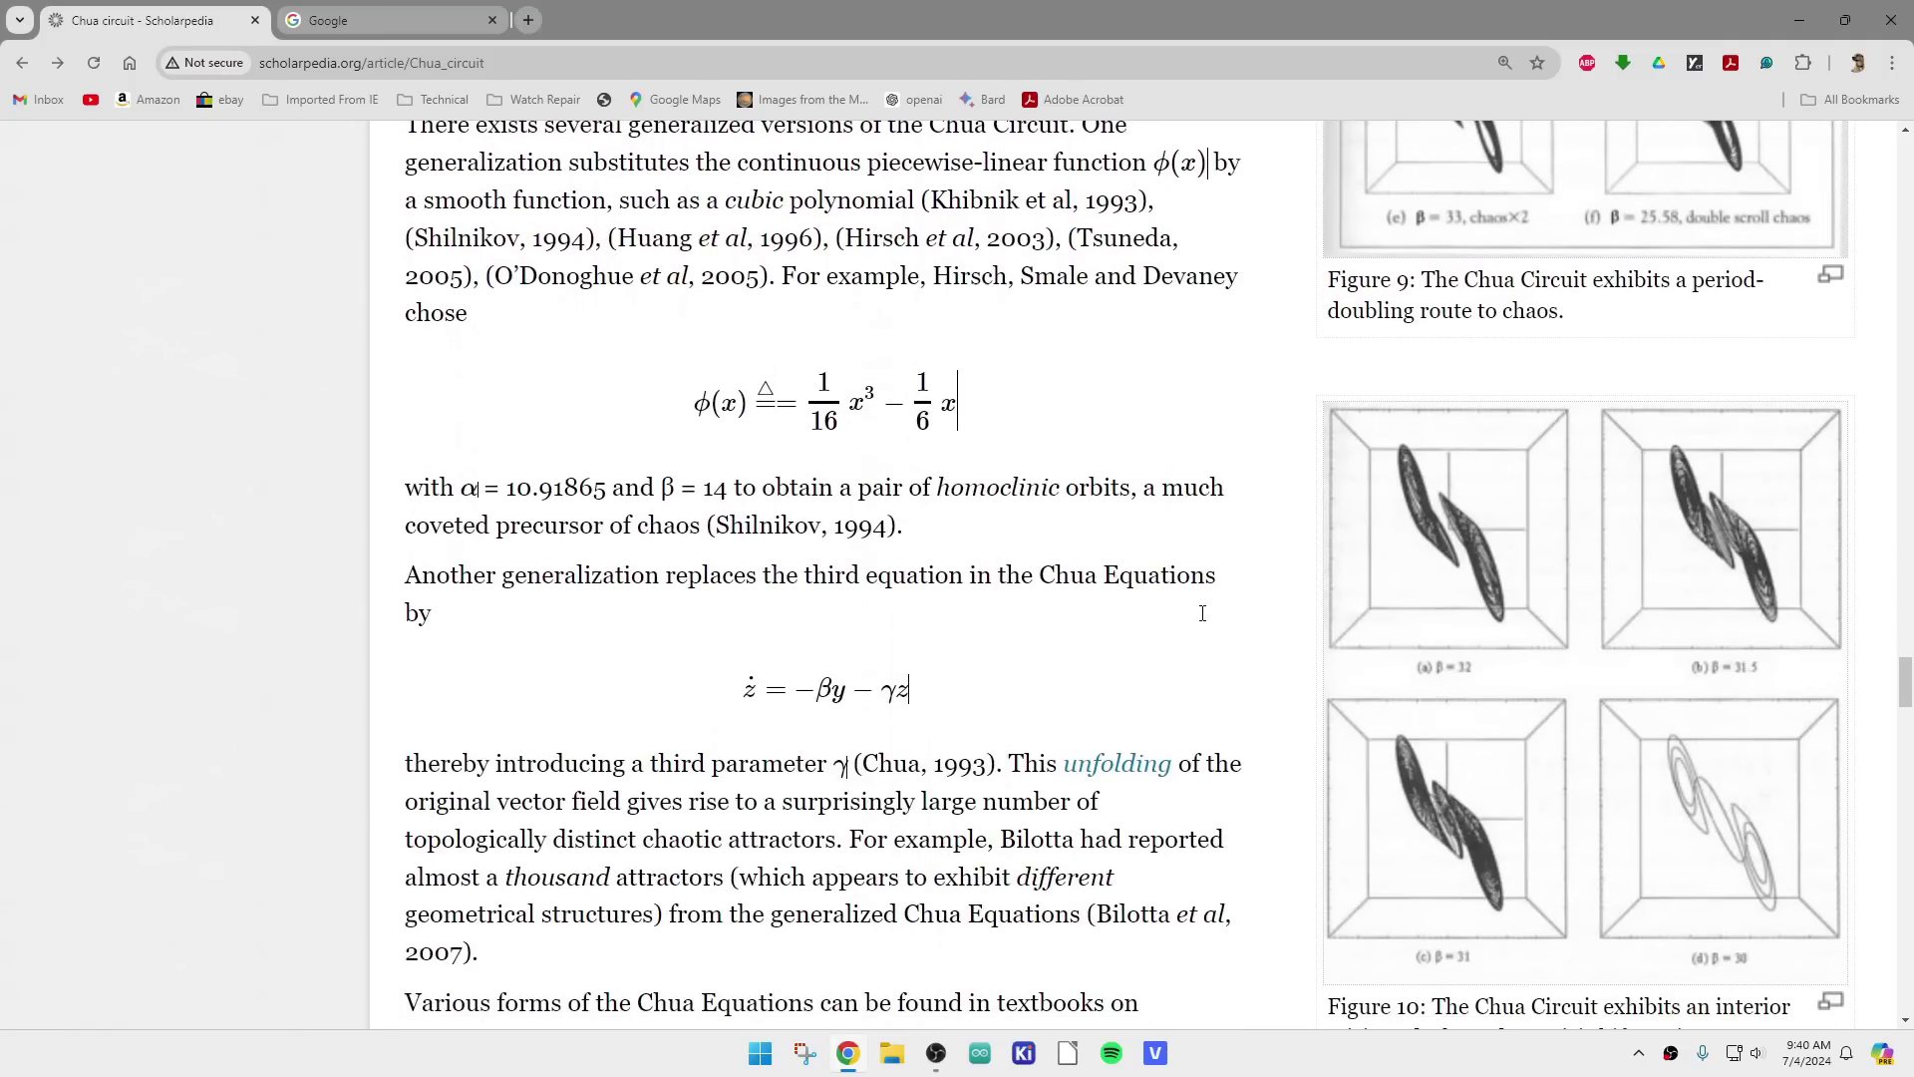
pyautogui.scroll(-15, 1201, 619)
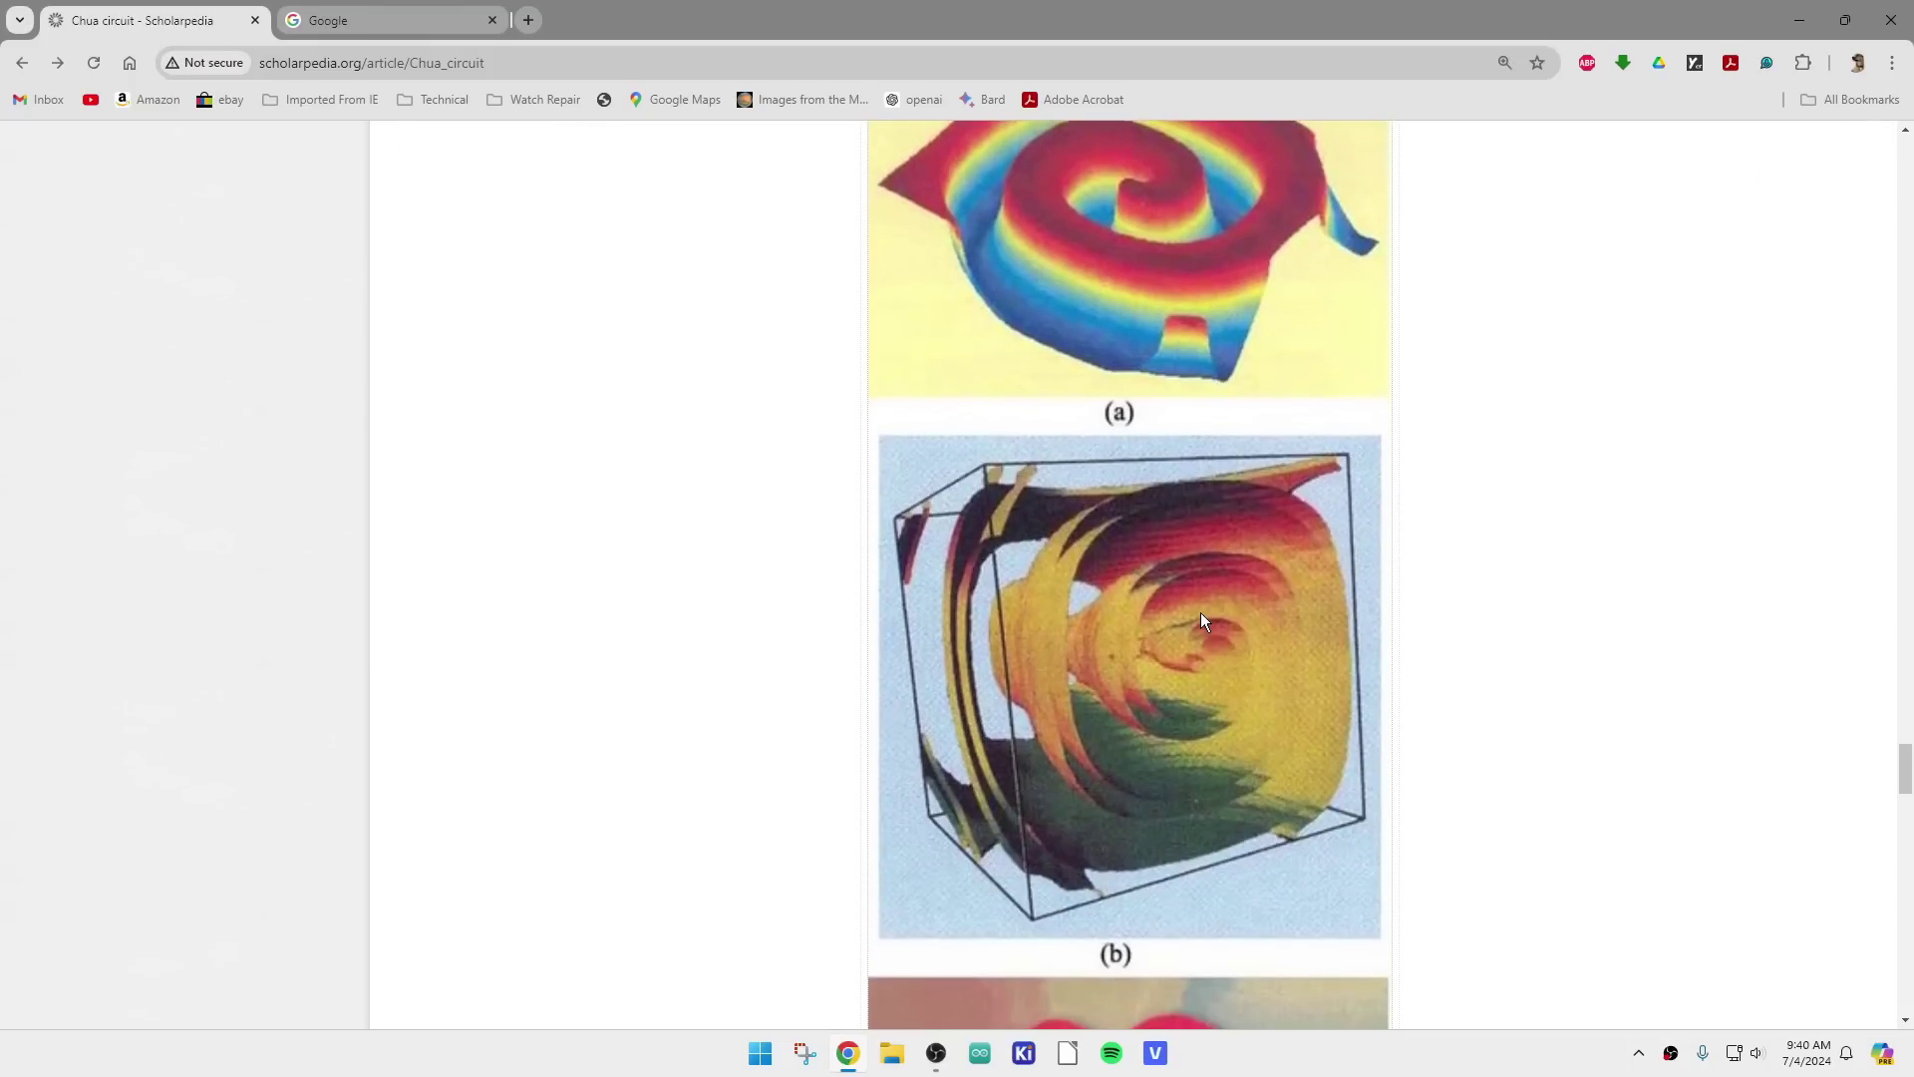
pyautogui.scroll(-12, 1202, 620)
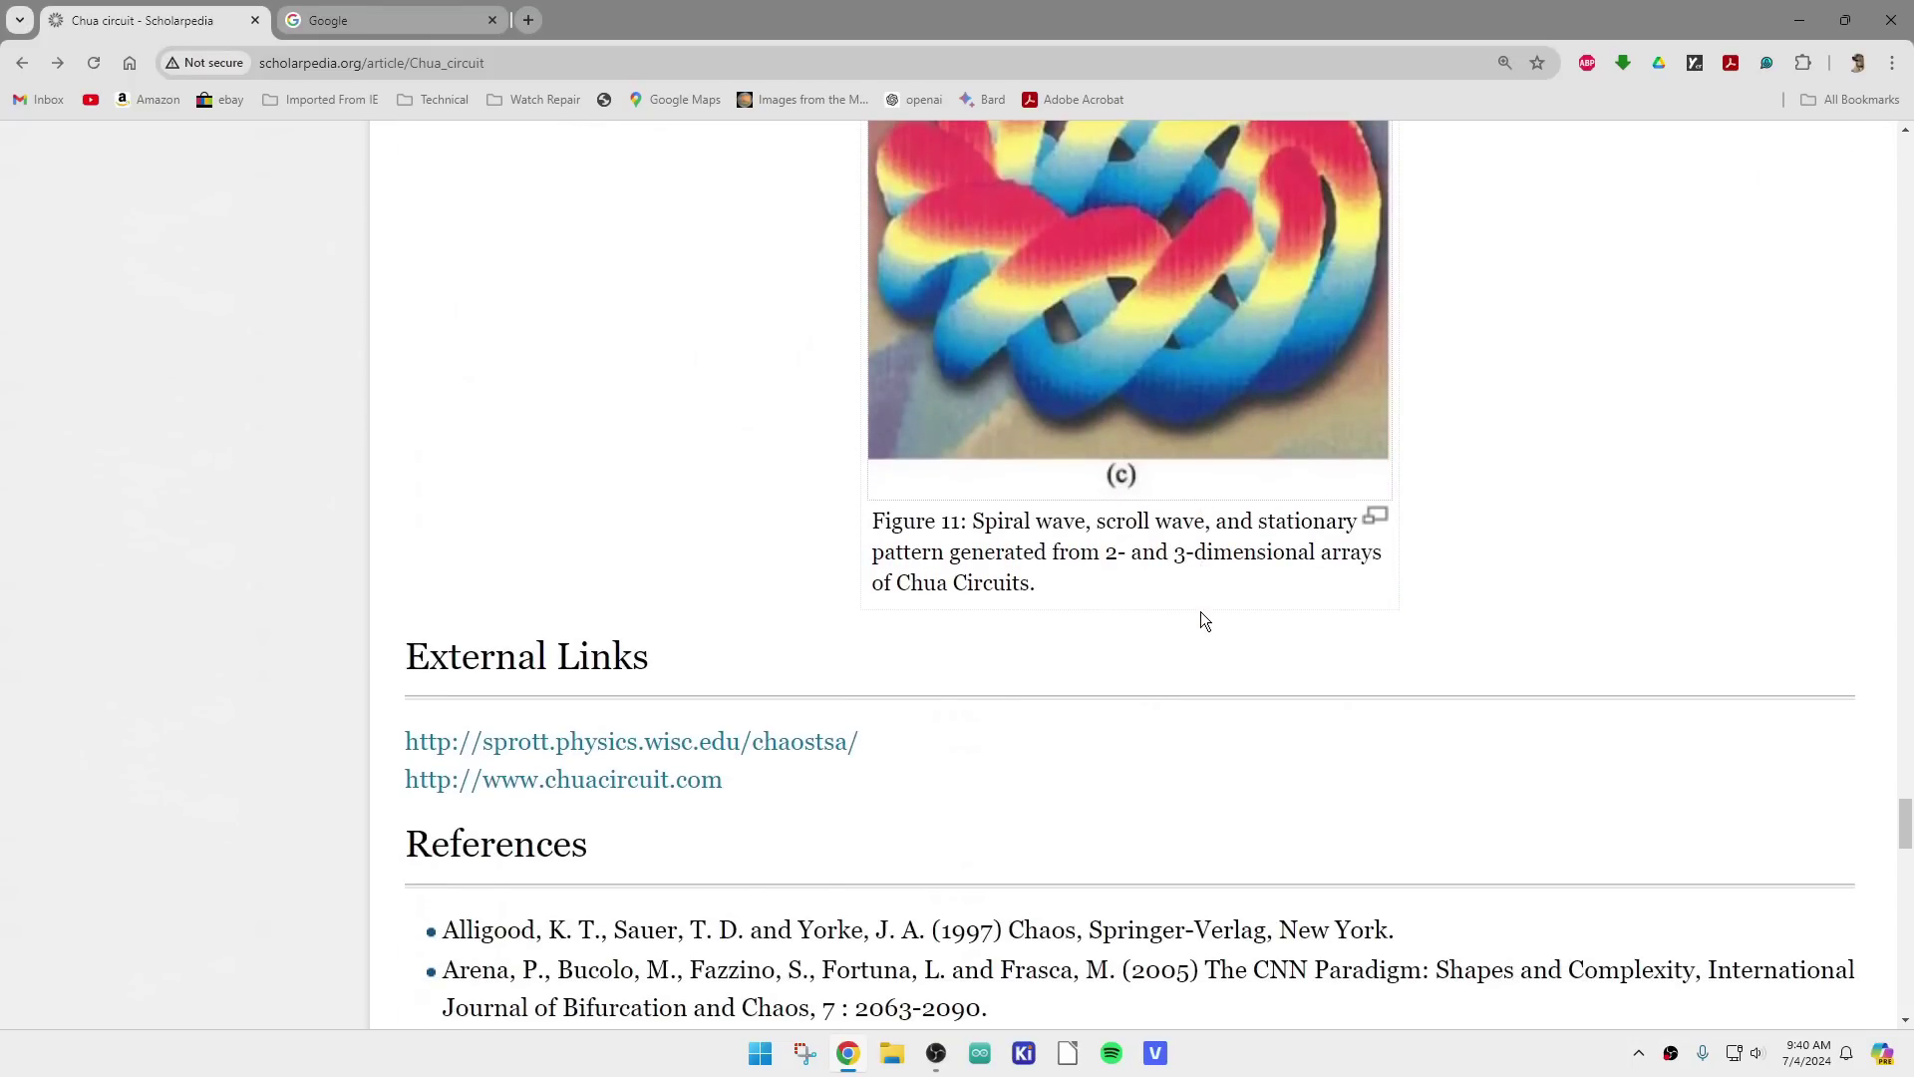
pyautogui.scroll(-14, 1201, 612)
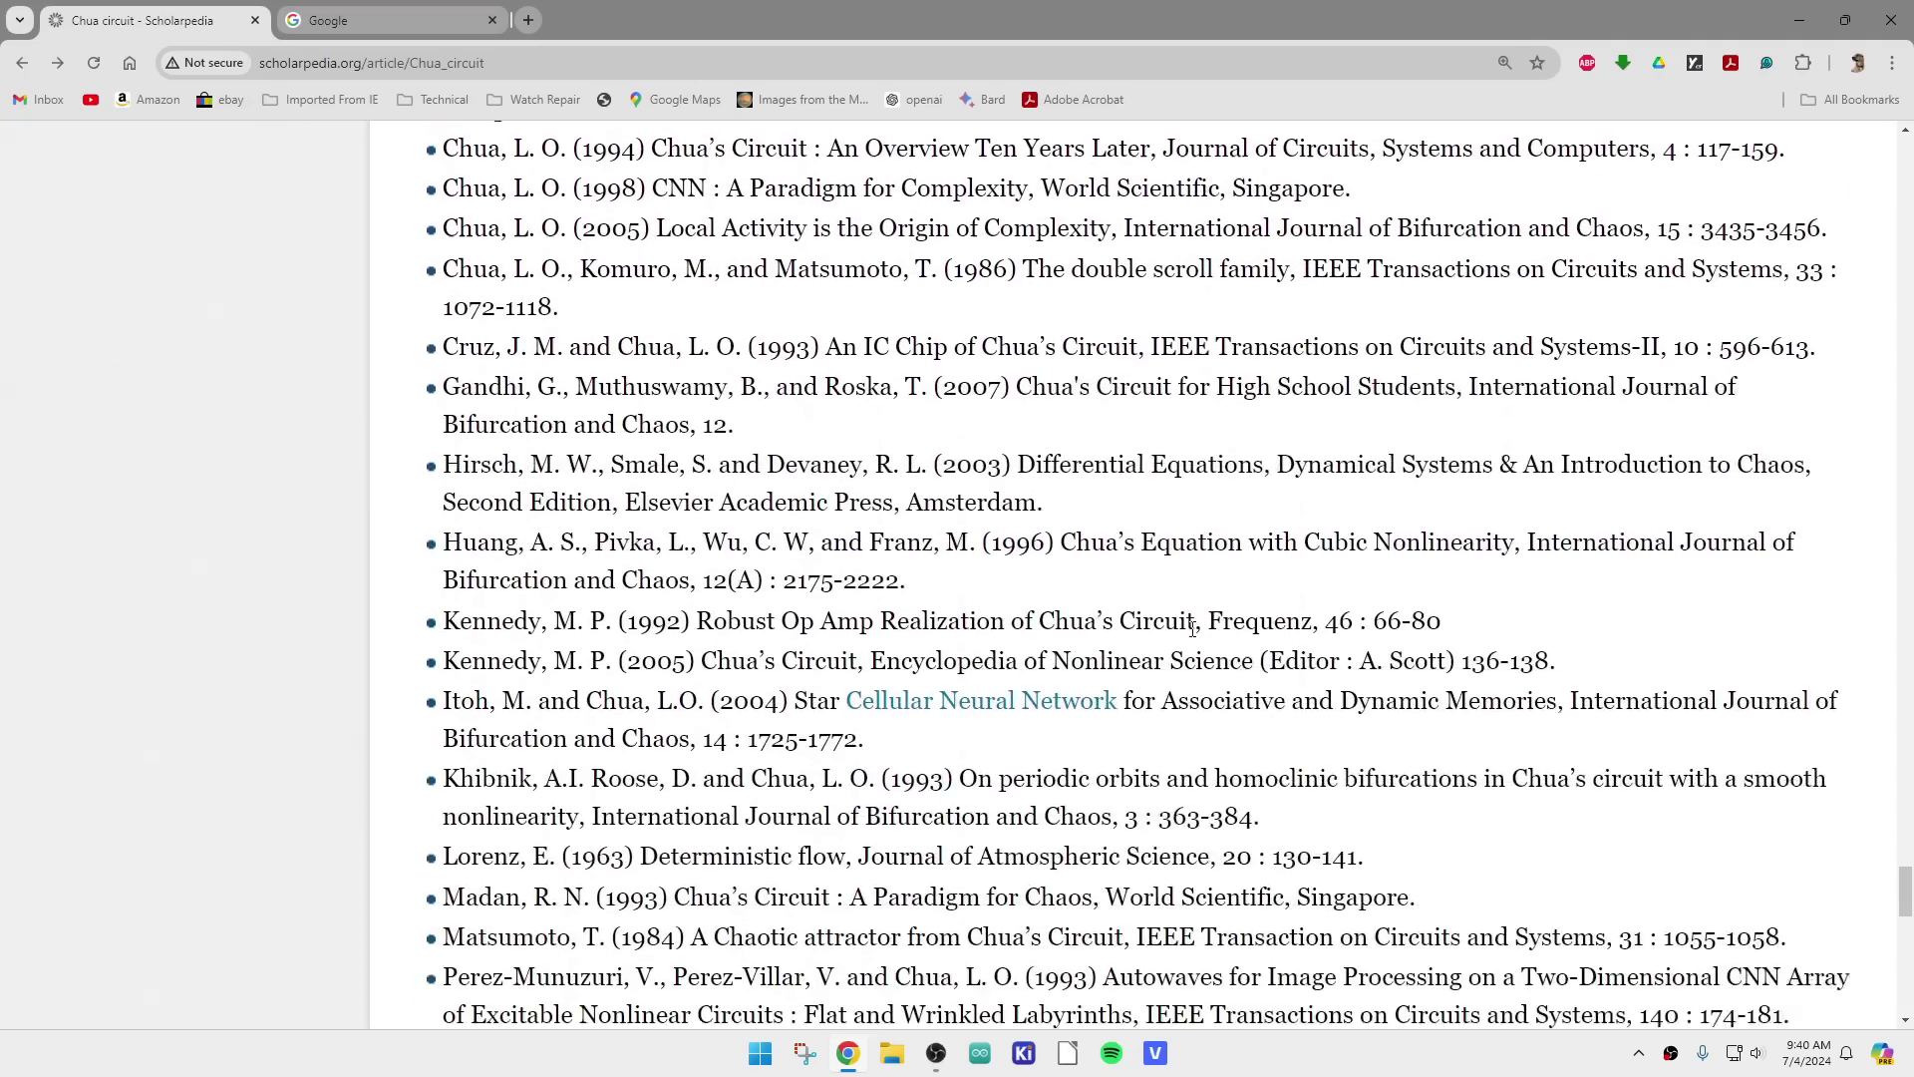
pyautogui.scroll(-10, 1190, 628)
pyautogui.scroll(20, 1189, 628)
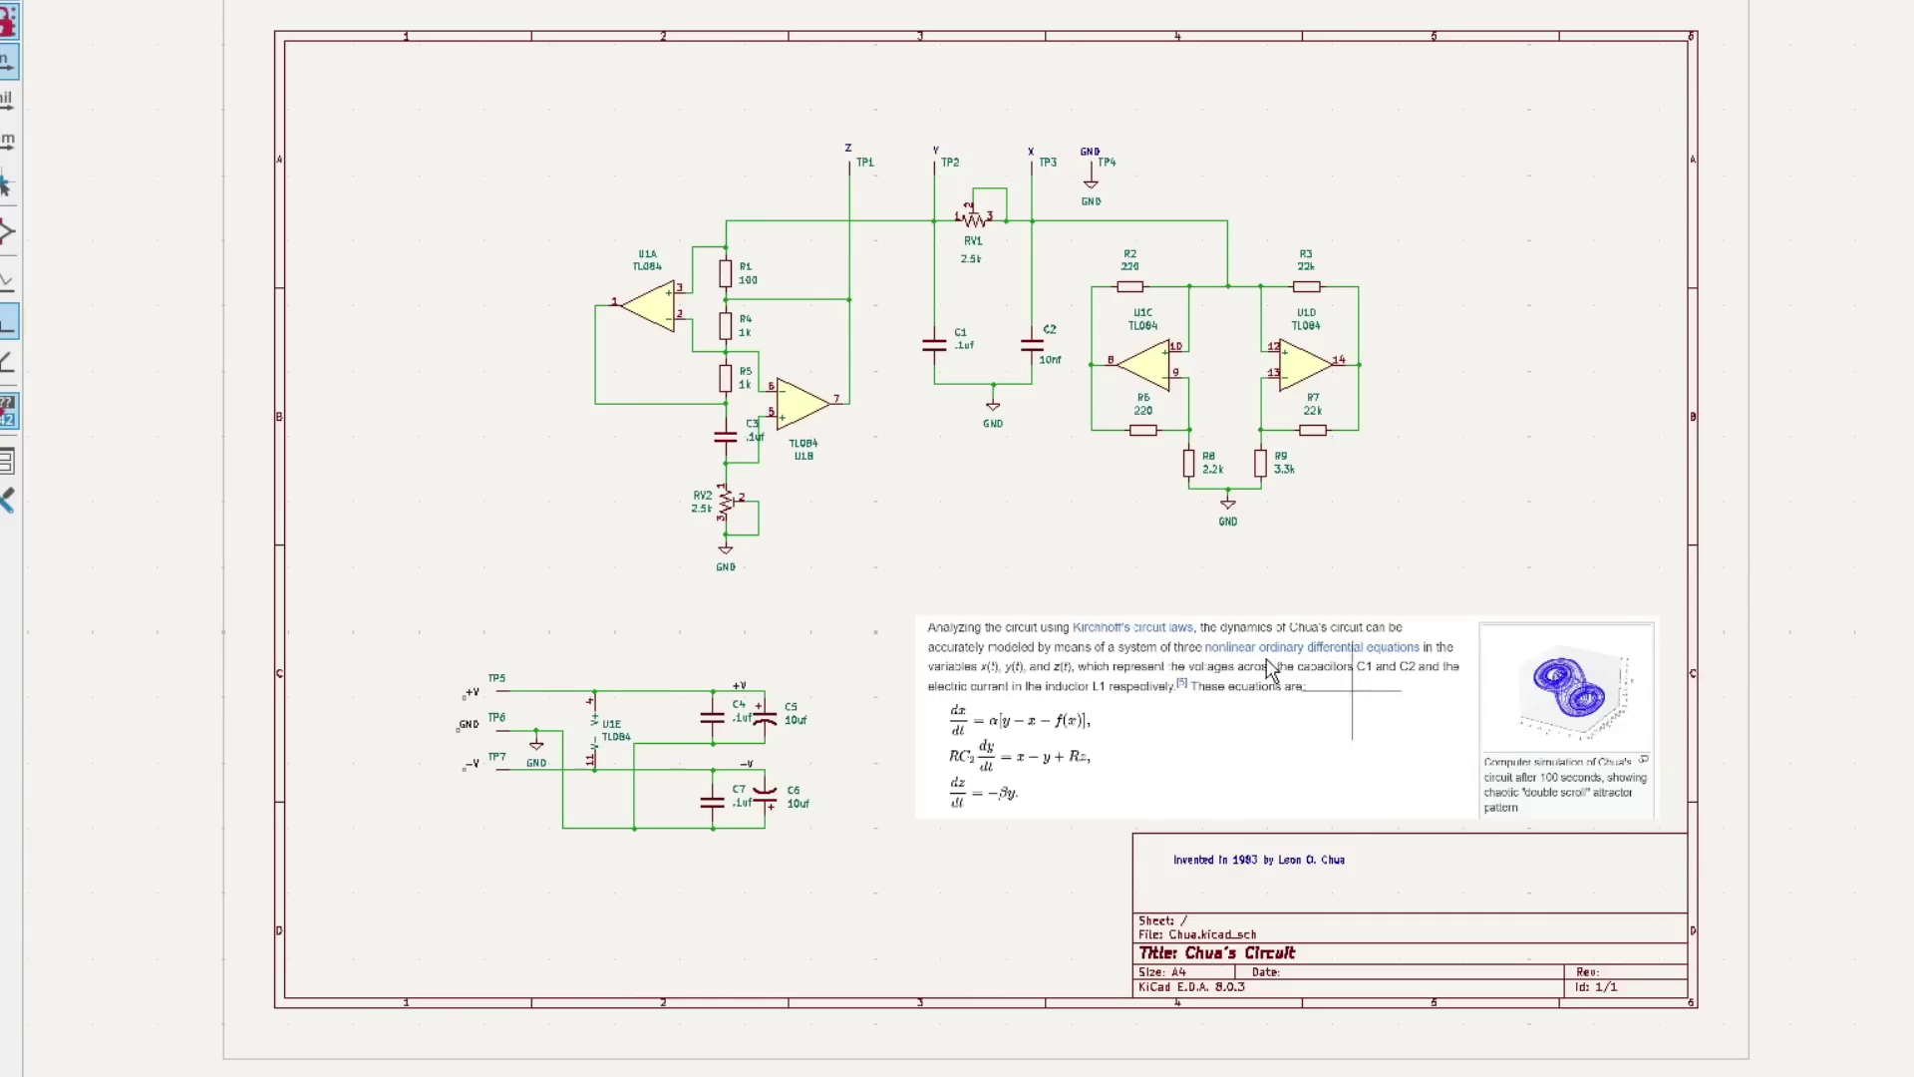
pyautogui.scroll(2, 1251, 392)
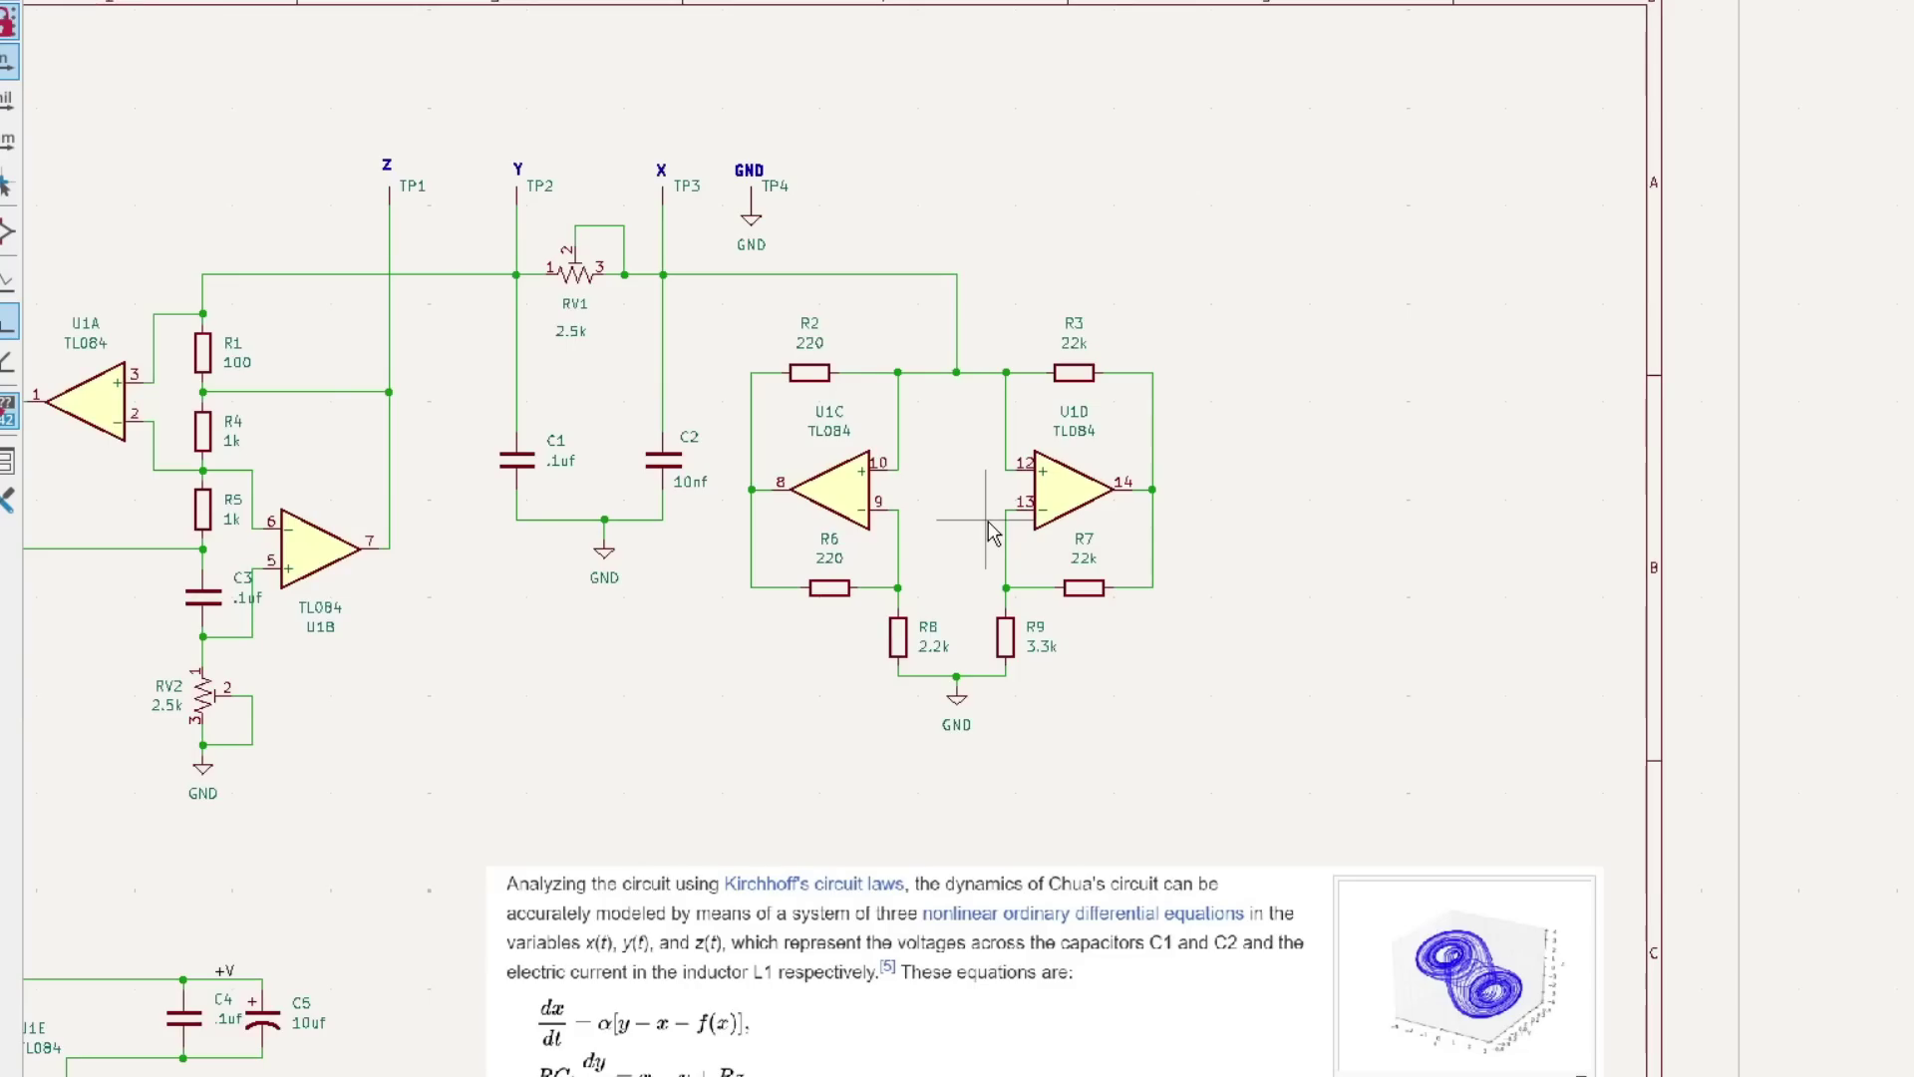
pyautogui.scroll(3, 994, 531)
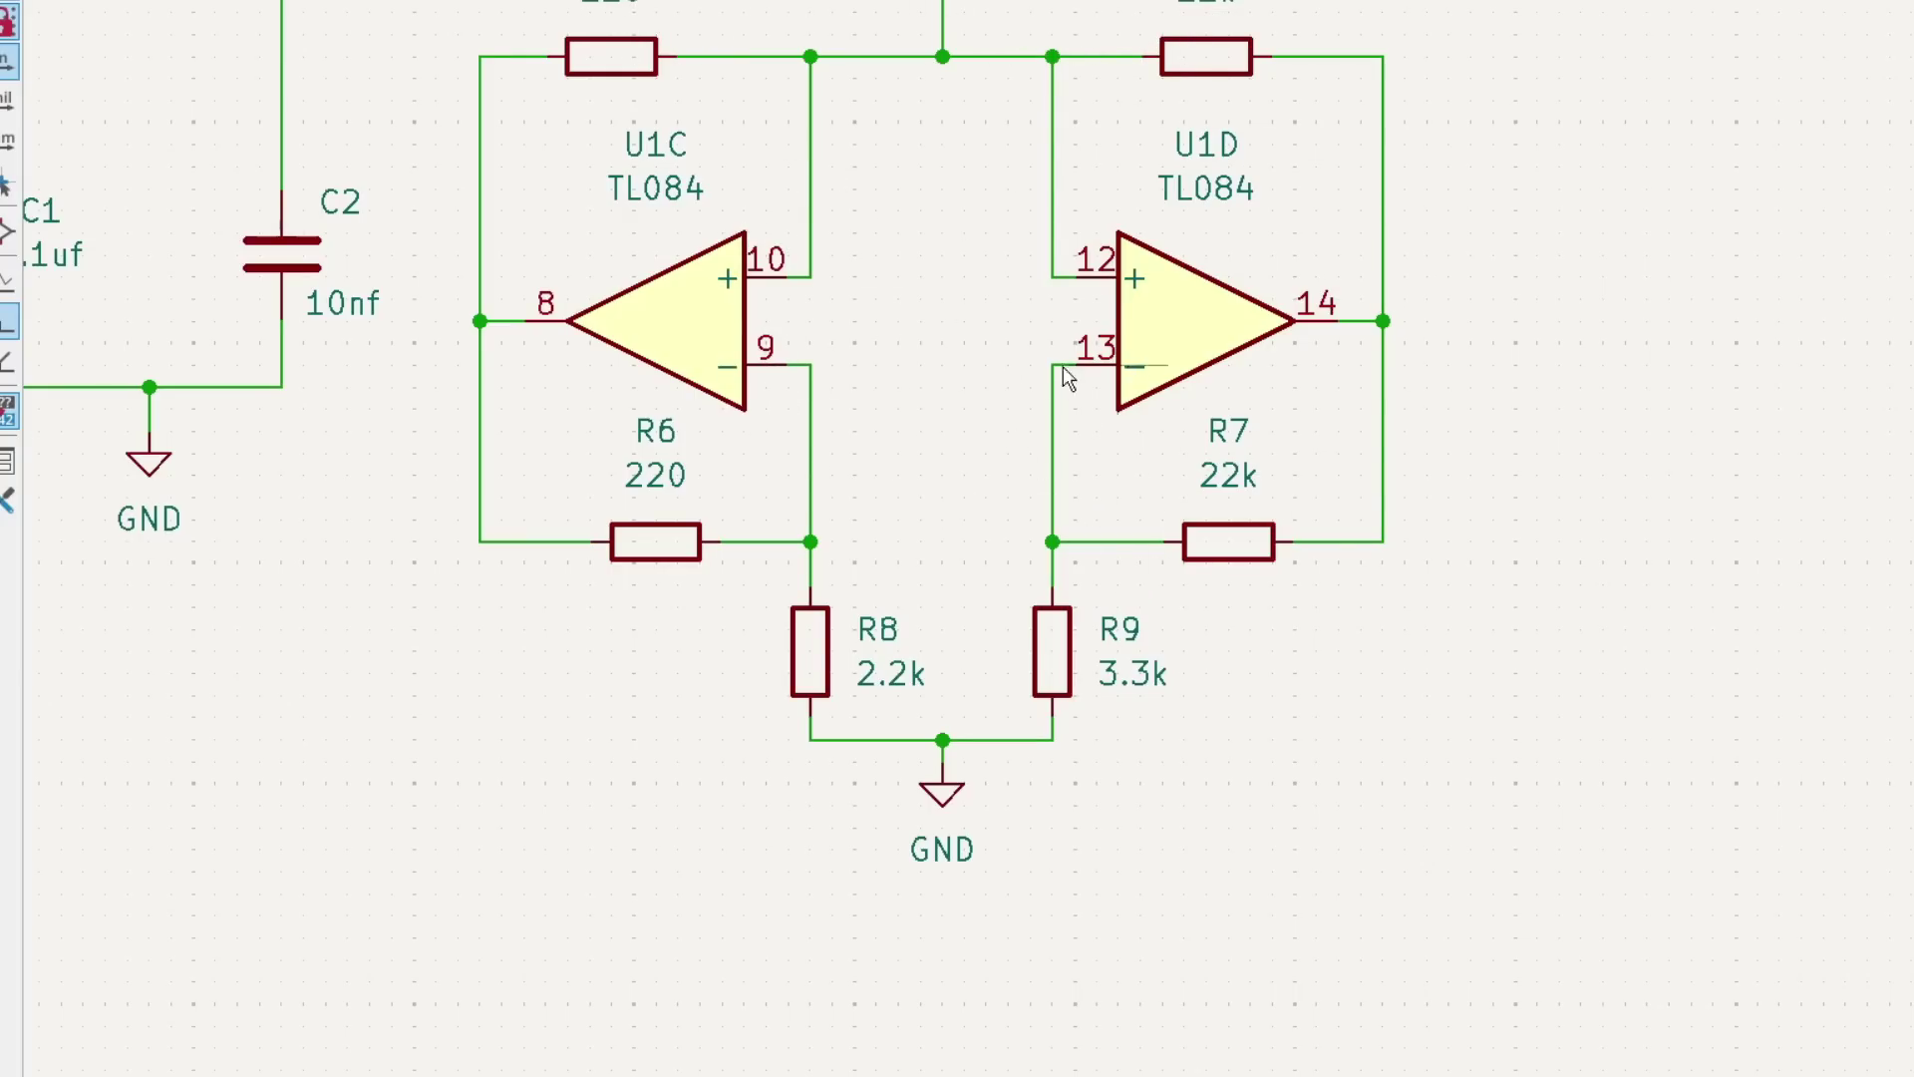
pyautogui.scroll(-2, 704, 422)
pyautogui.scroll(-3, 989, 520)
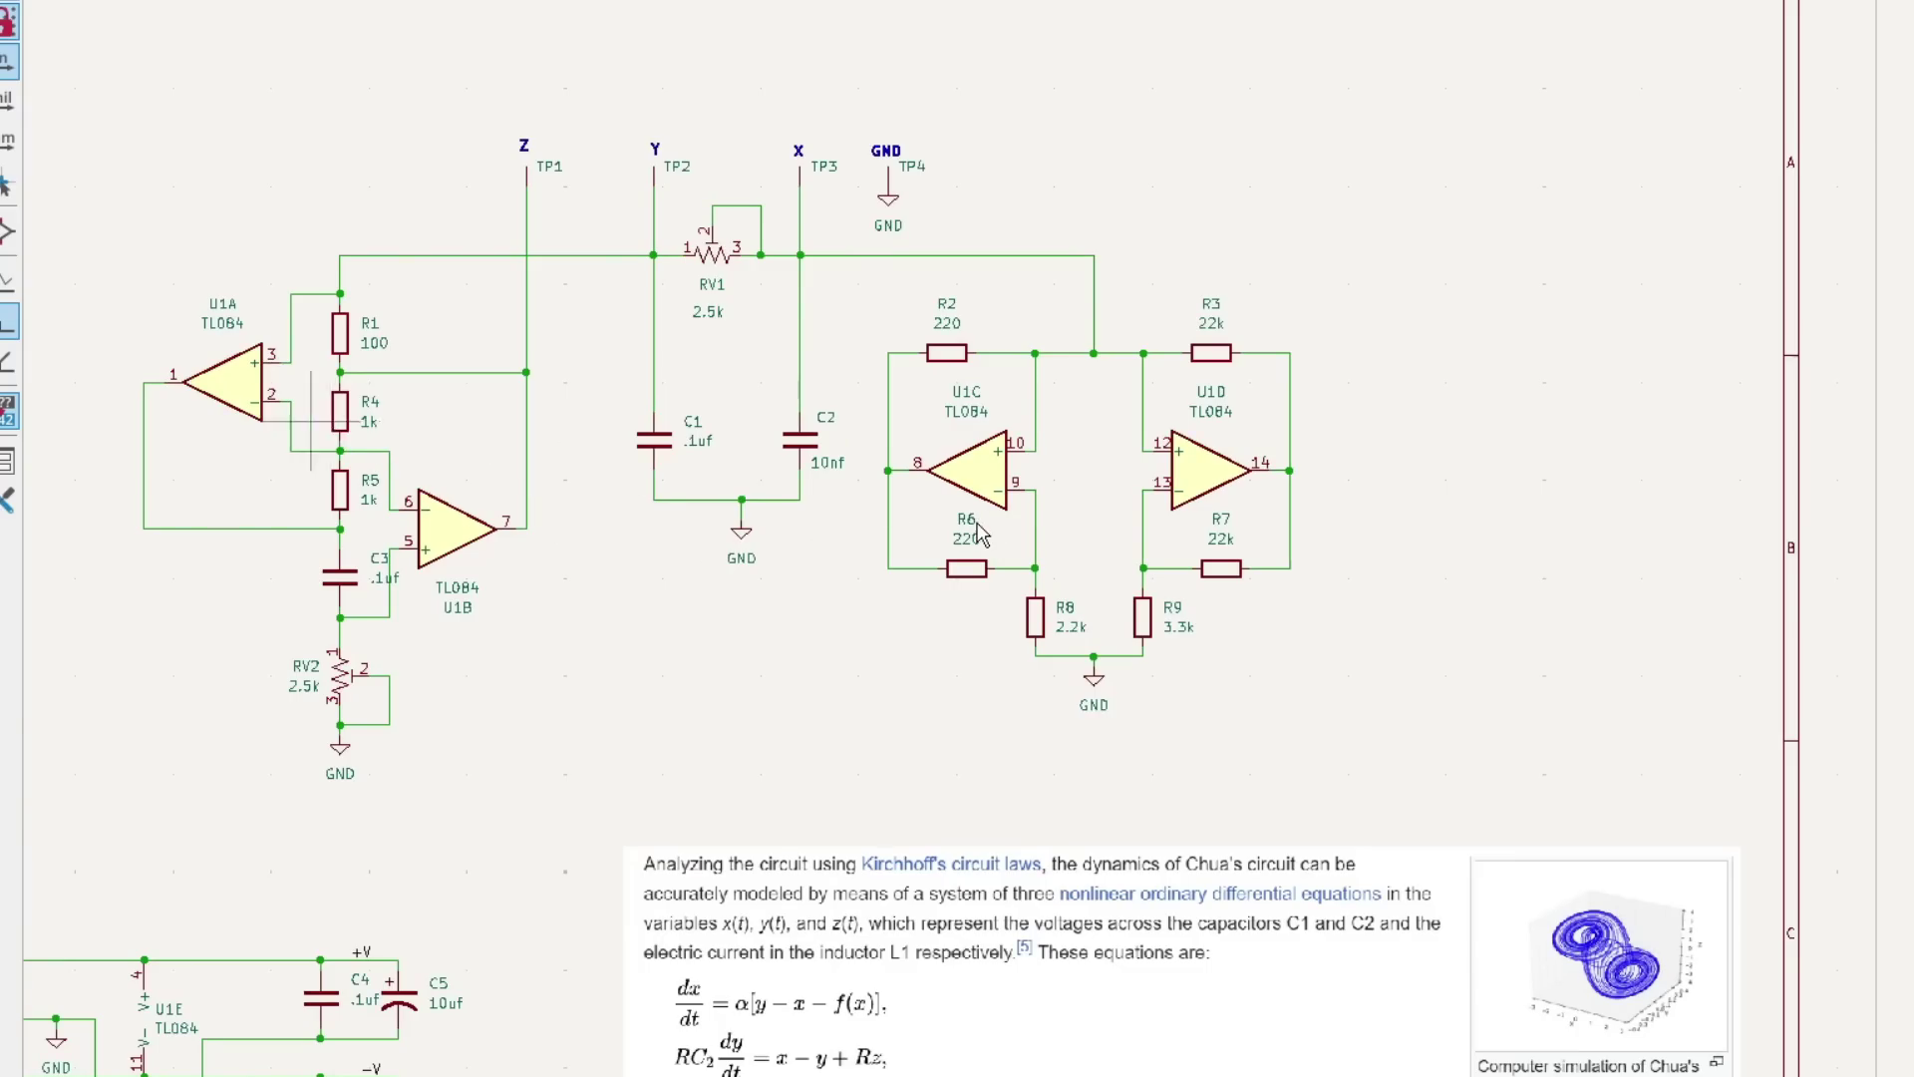
pyautogui.scroll(3, 342, 406)
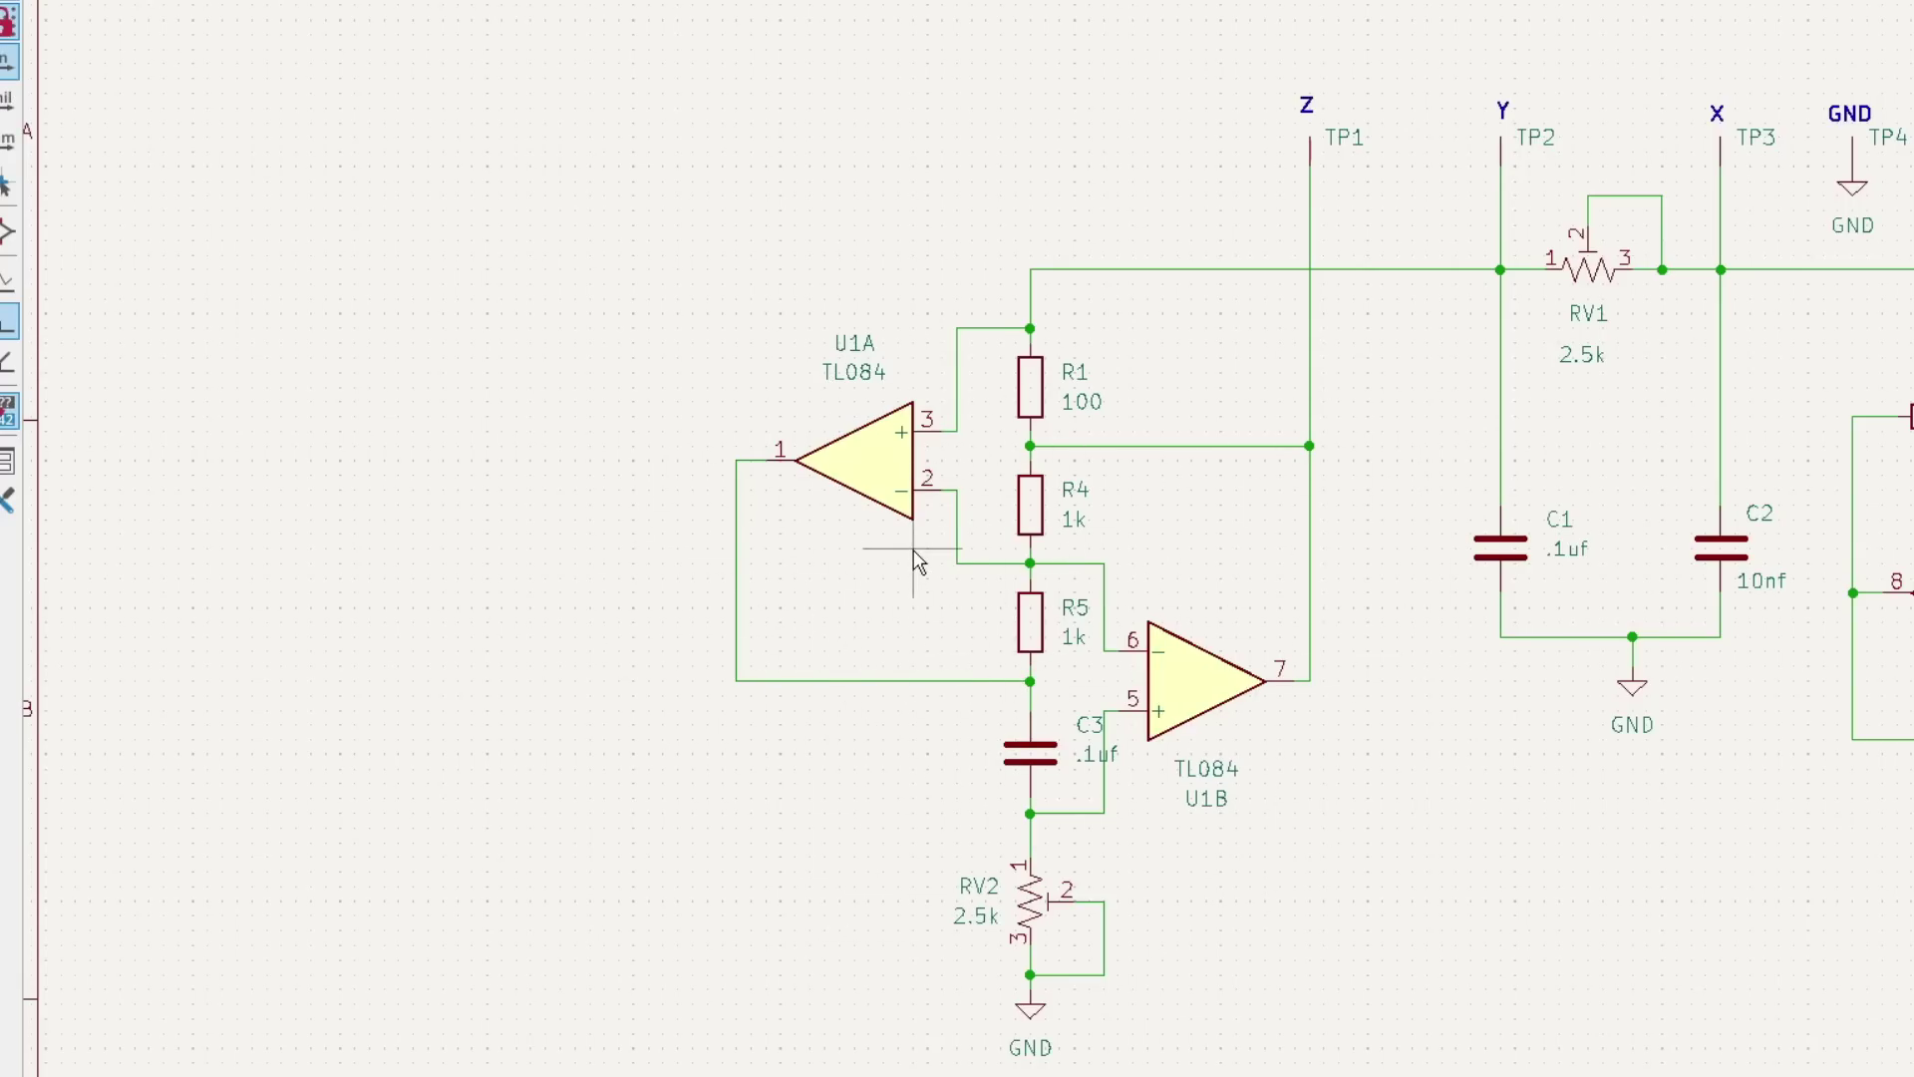
pyautogui.scroll(-5, 915, 553)
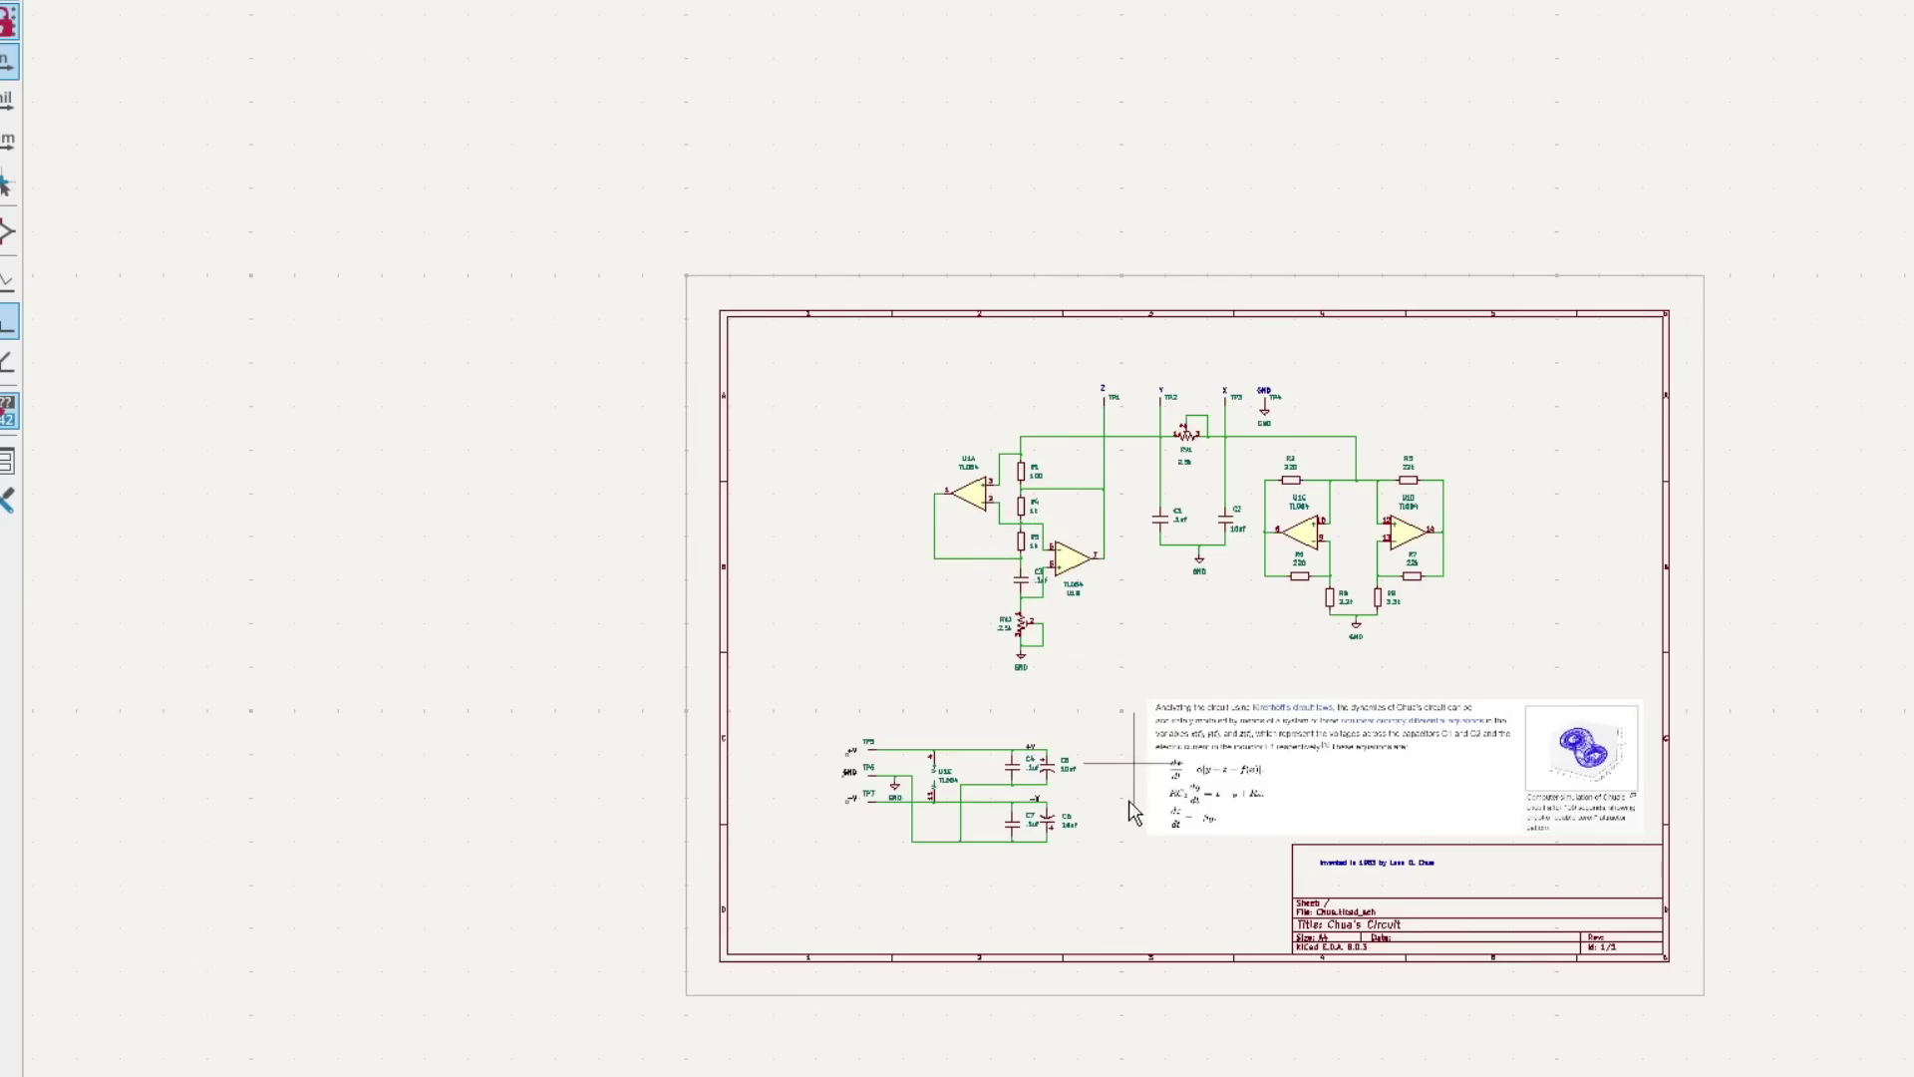
# - Zoom around the Chua's Circuit schematic, then open its routed board in the PCB Editor
pyautogui.scroll(5, 1226, 520)
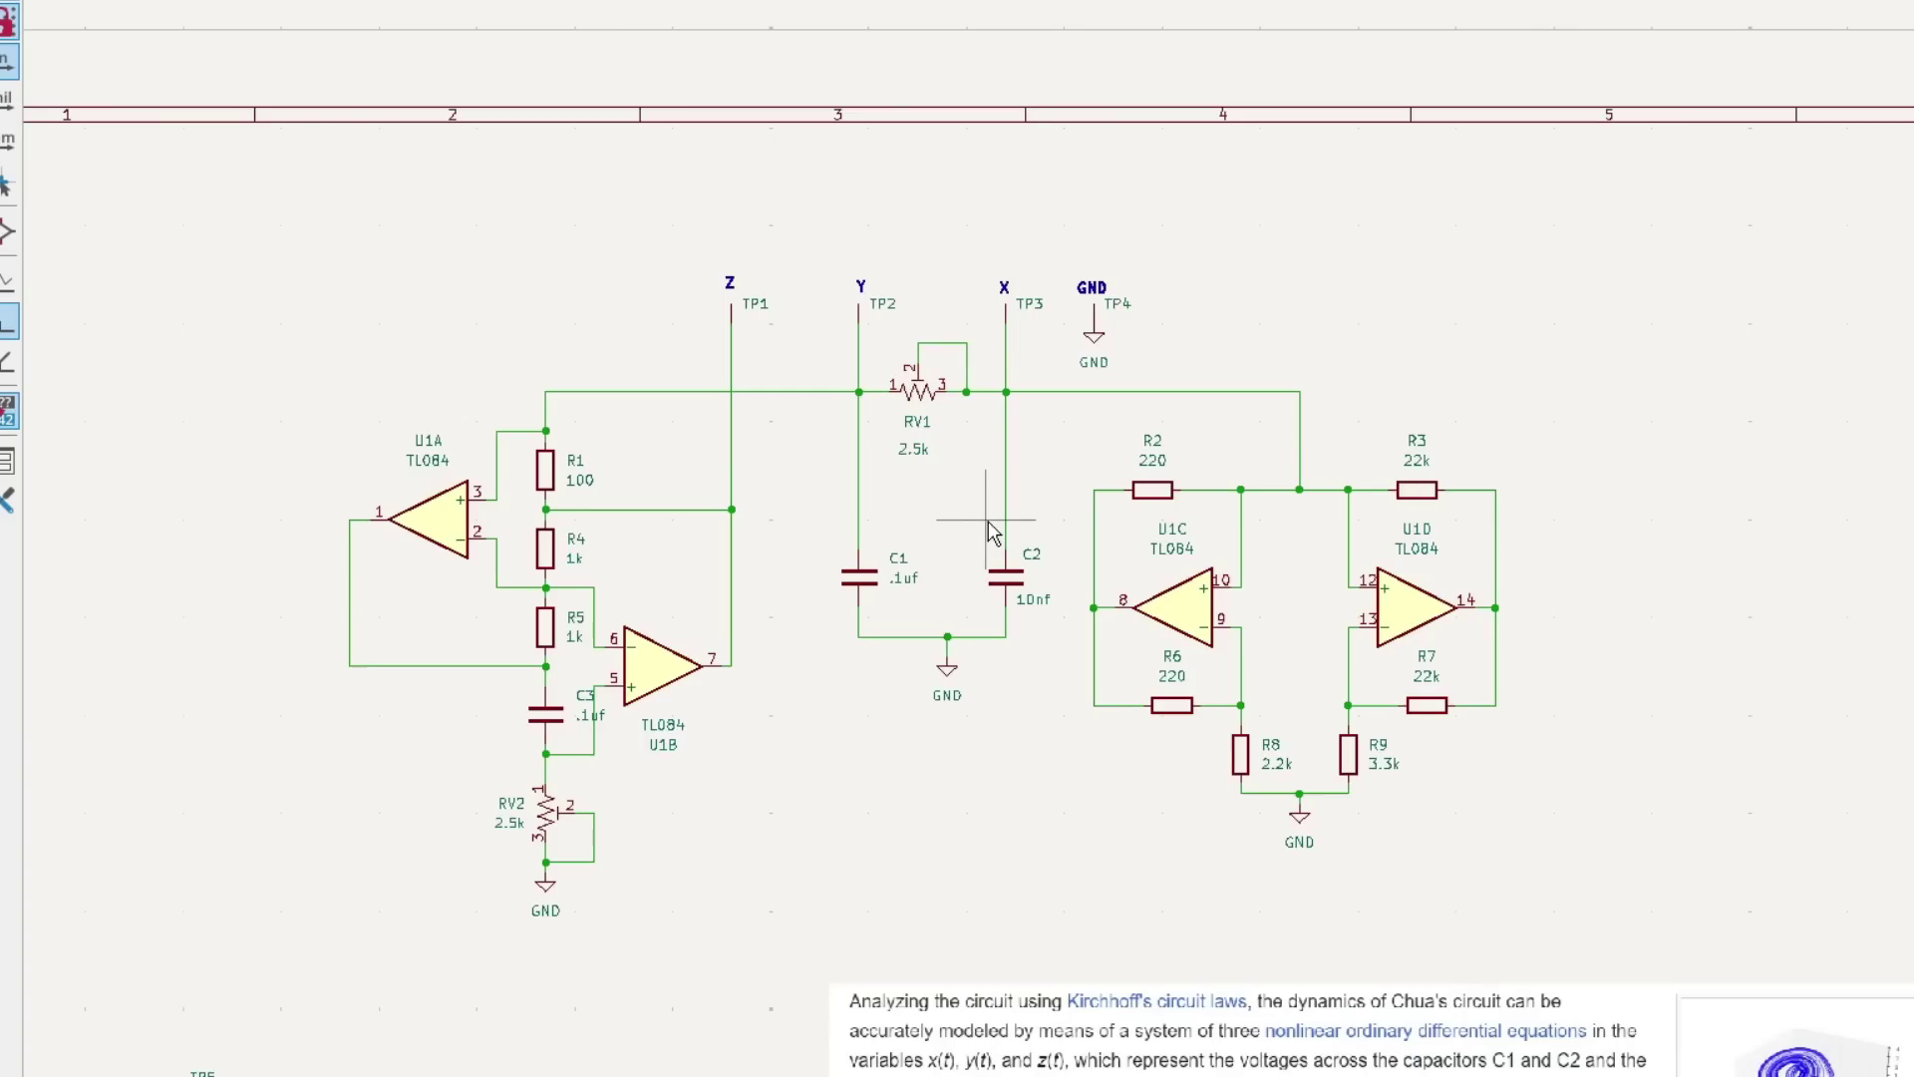
pyautogui.scroll(1, 1074, 568)
pyautogui.scroll(-1, 990, 533)
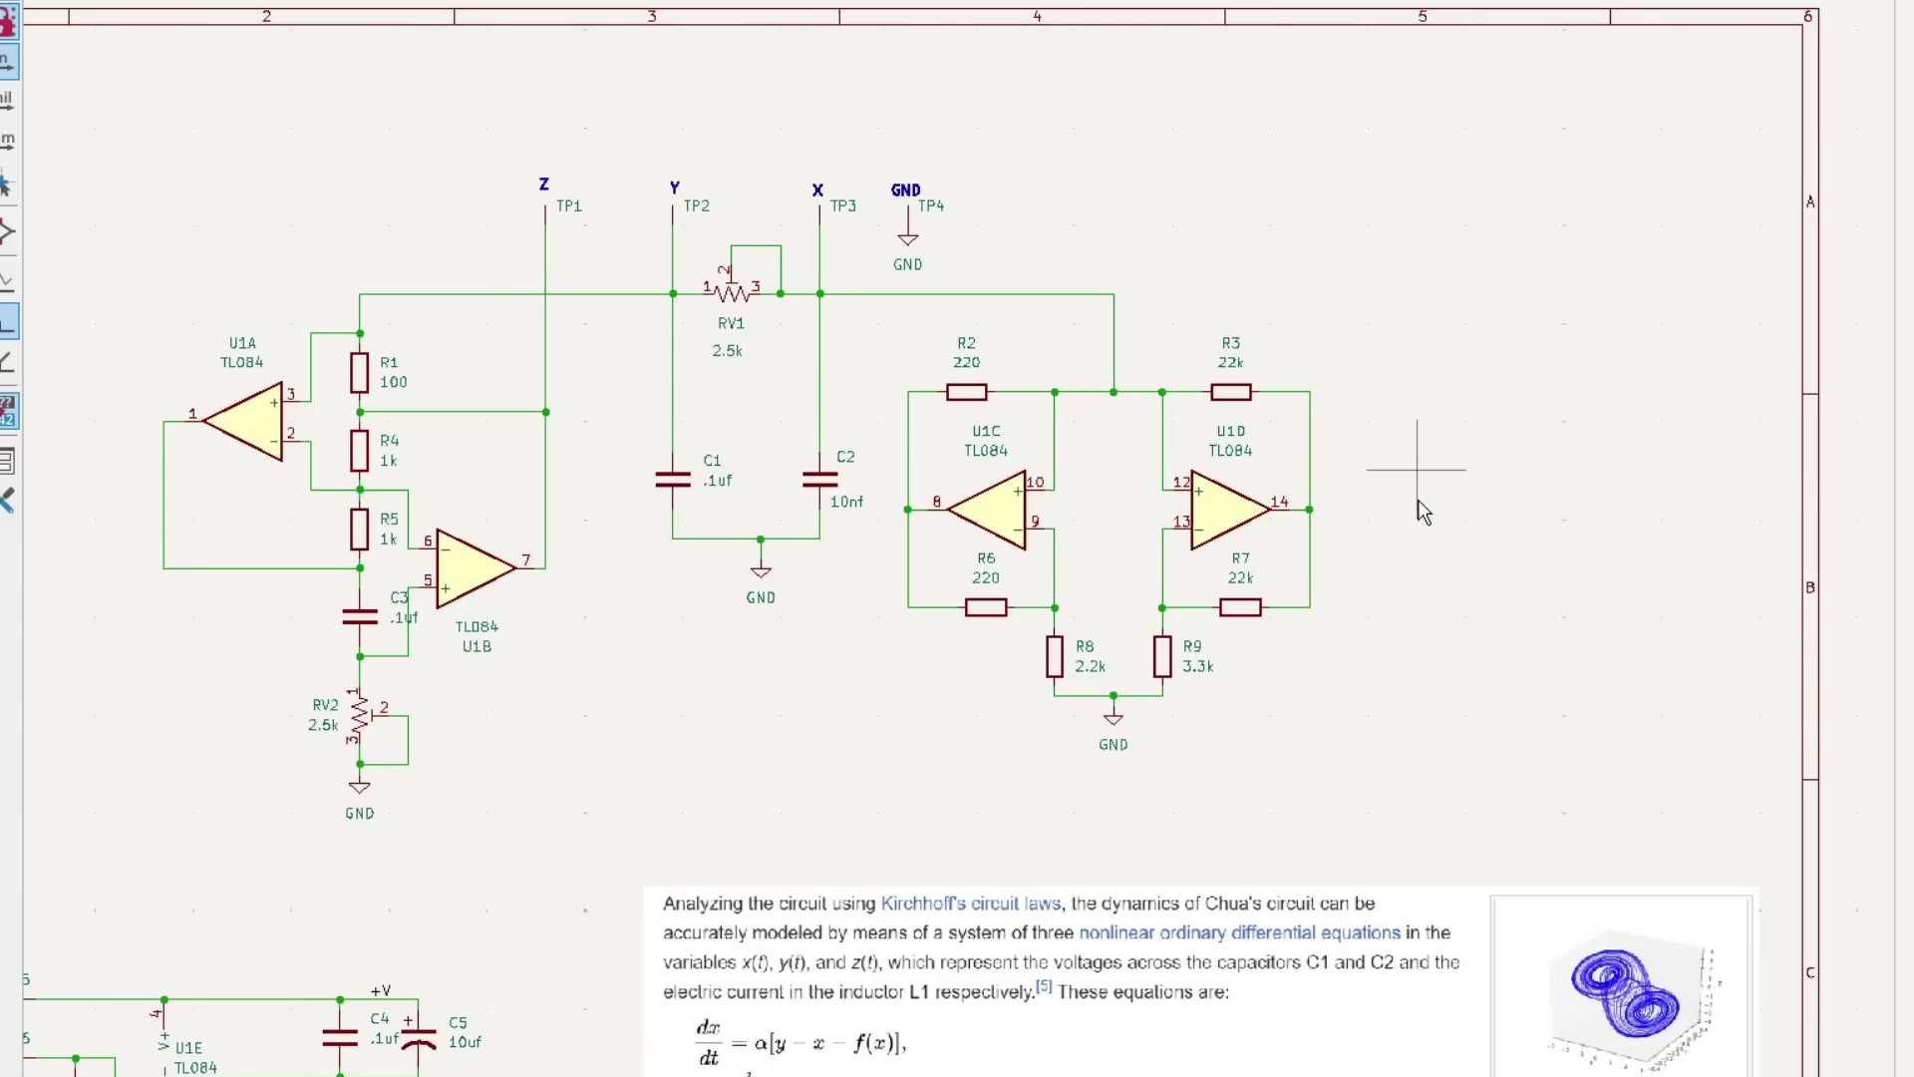
pyautogui.scroll(-4, 1423, 510)
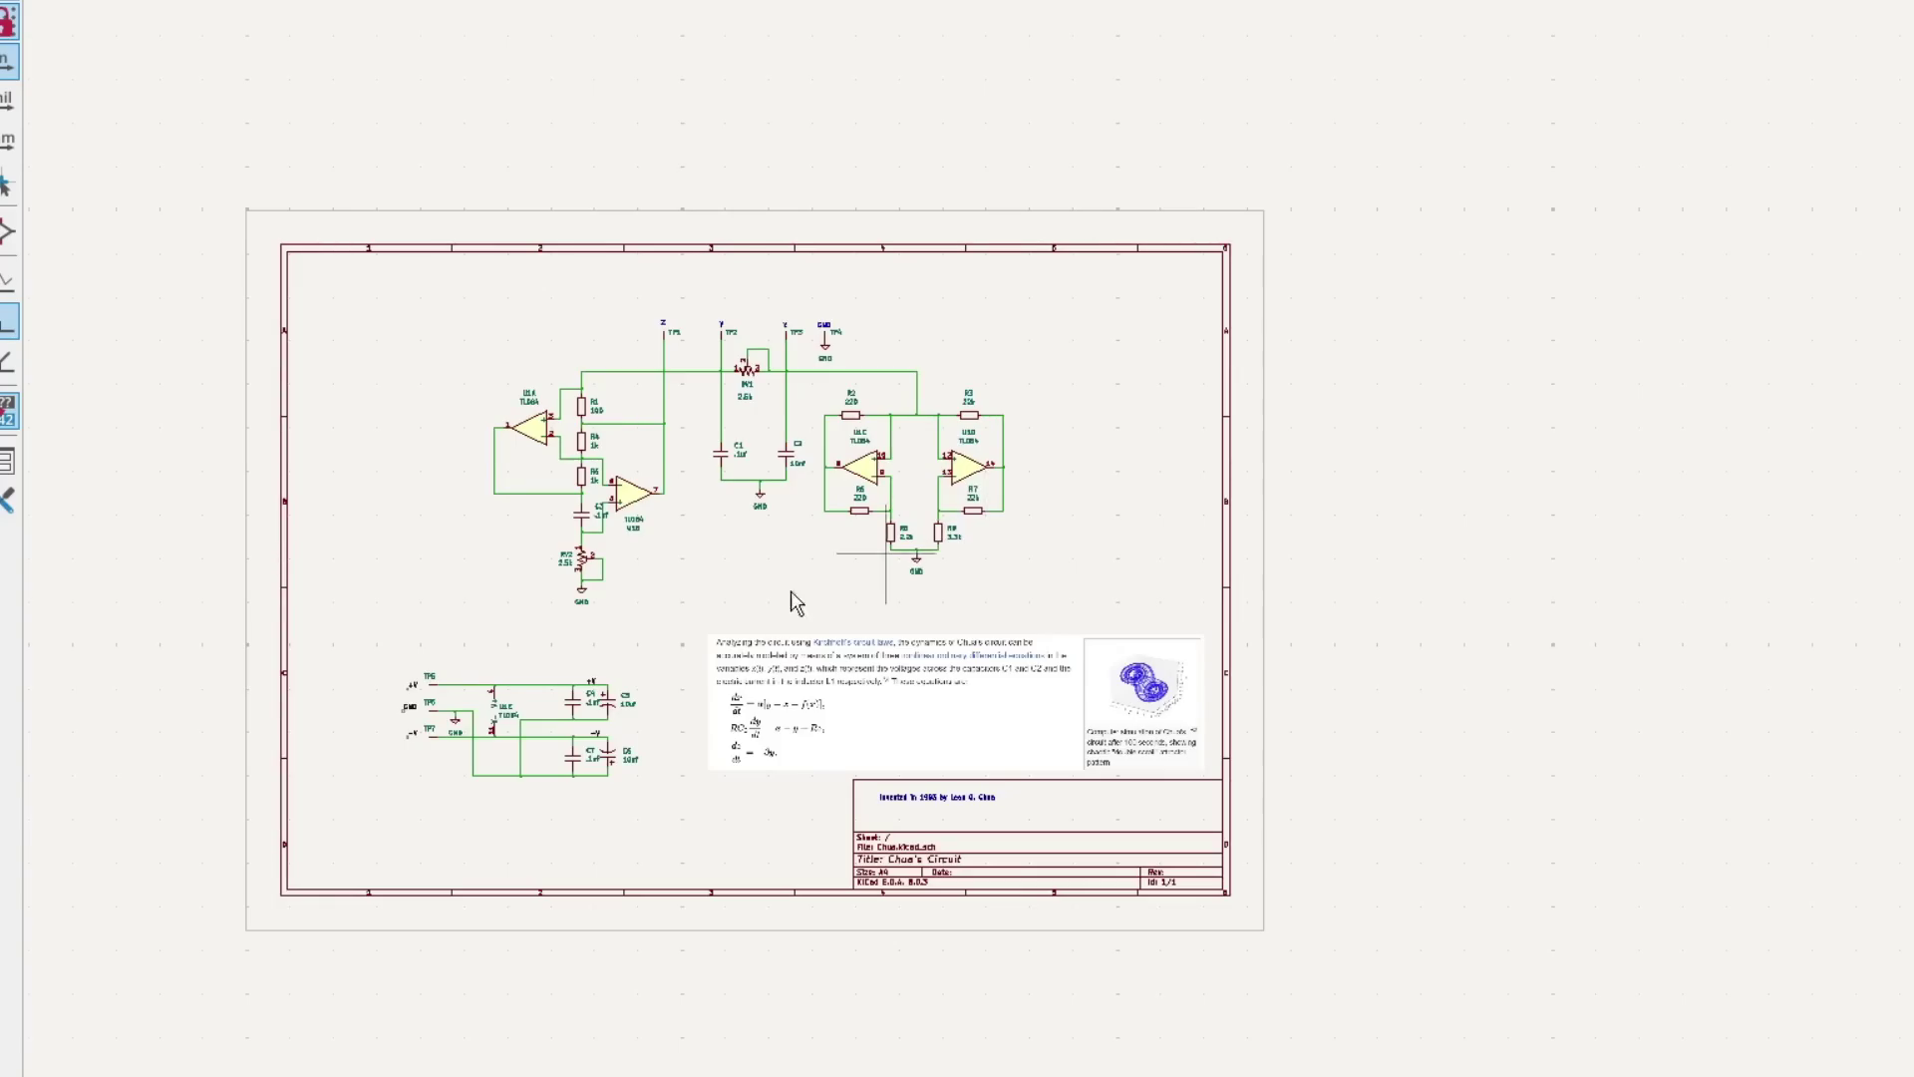
pyautogui.scroll(5, 792, 590)
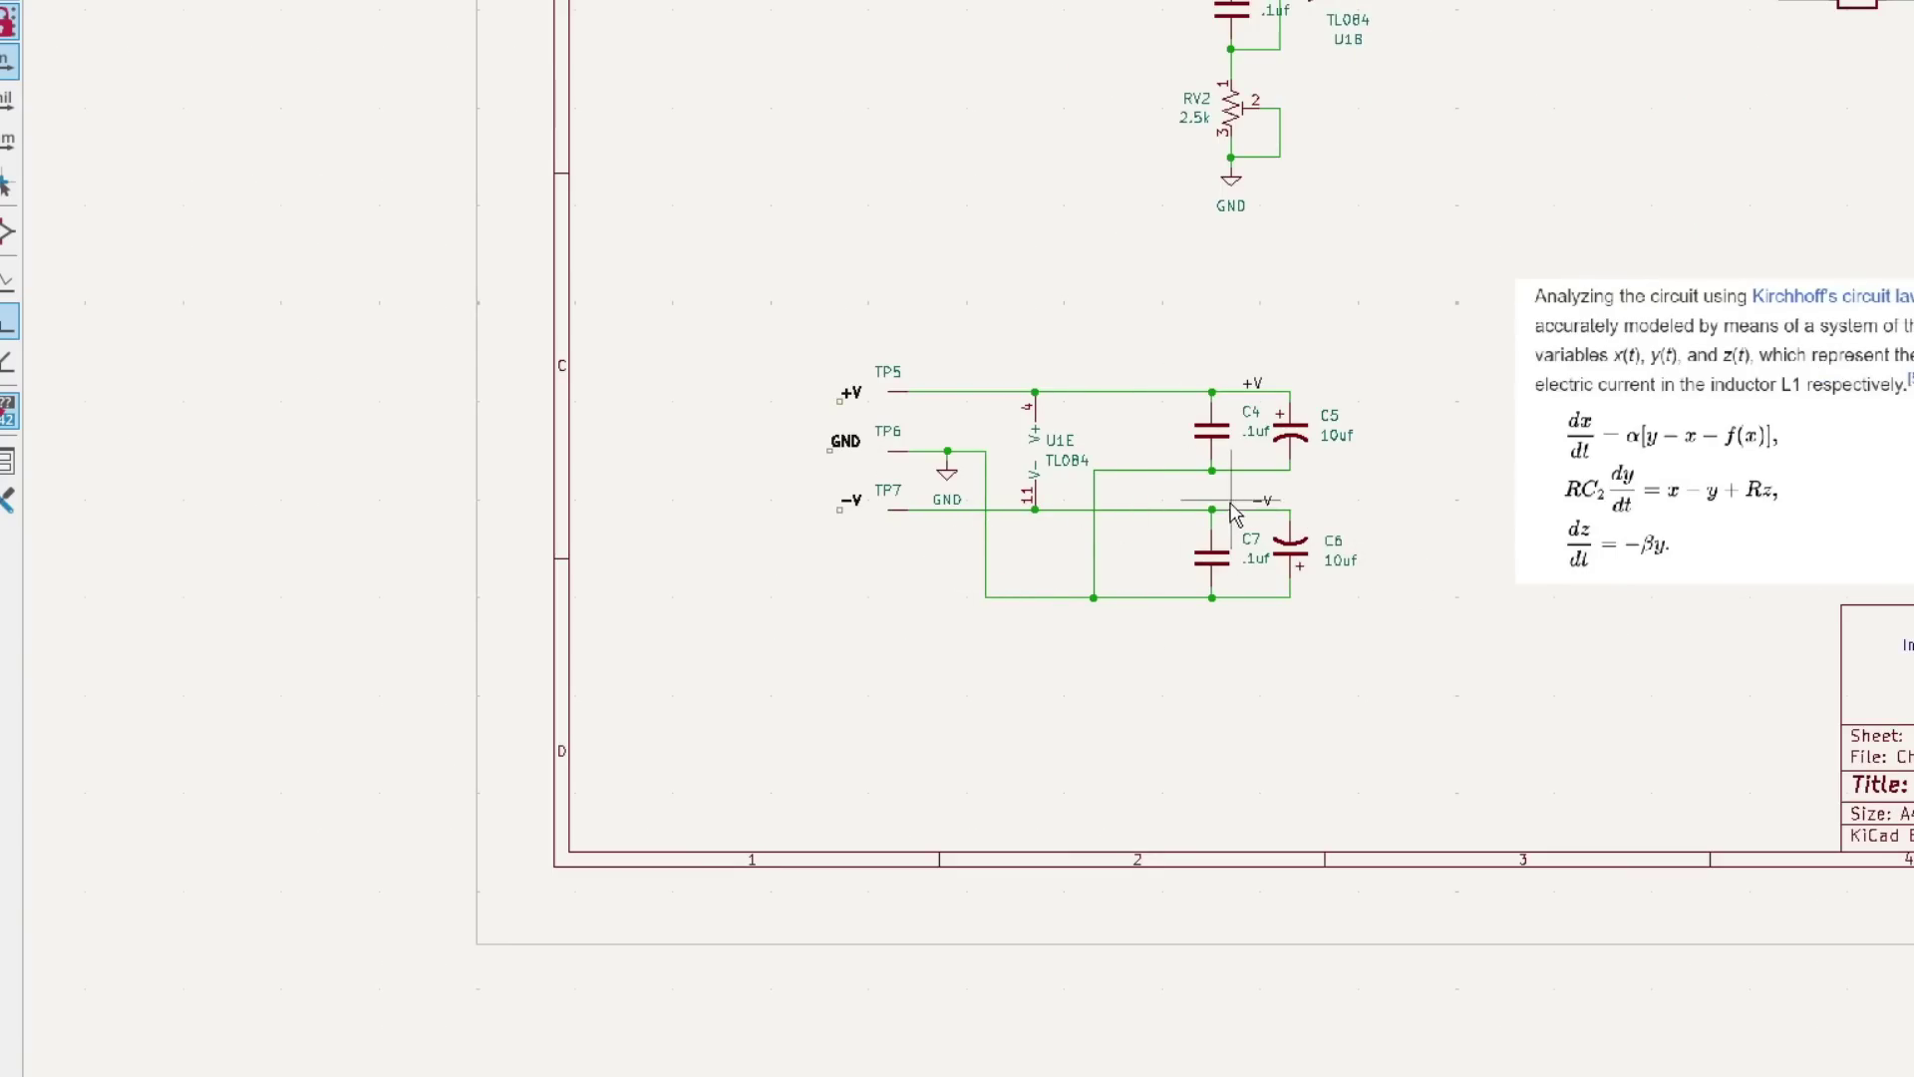
pyautogui.scroll(-3, 994, 534)
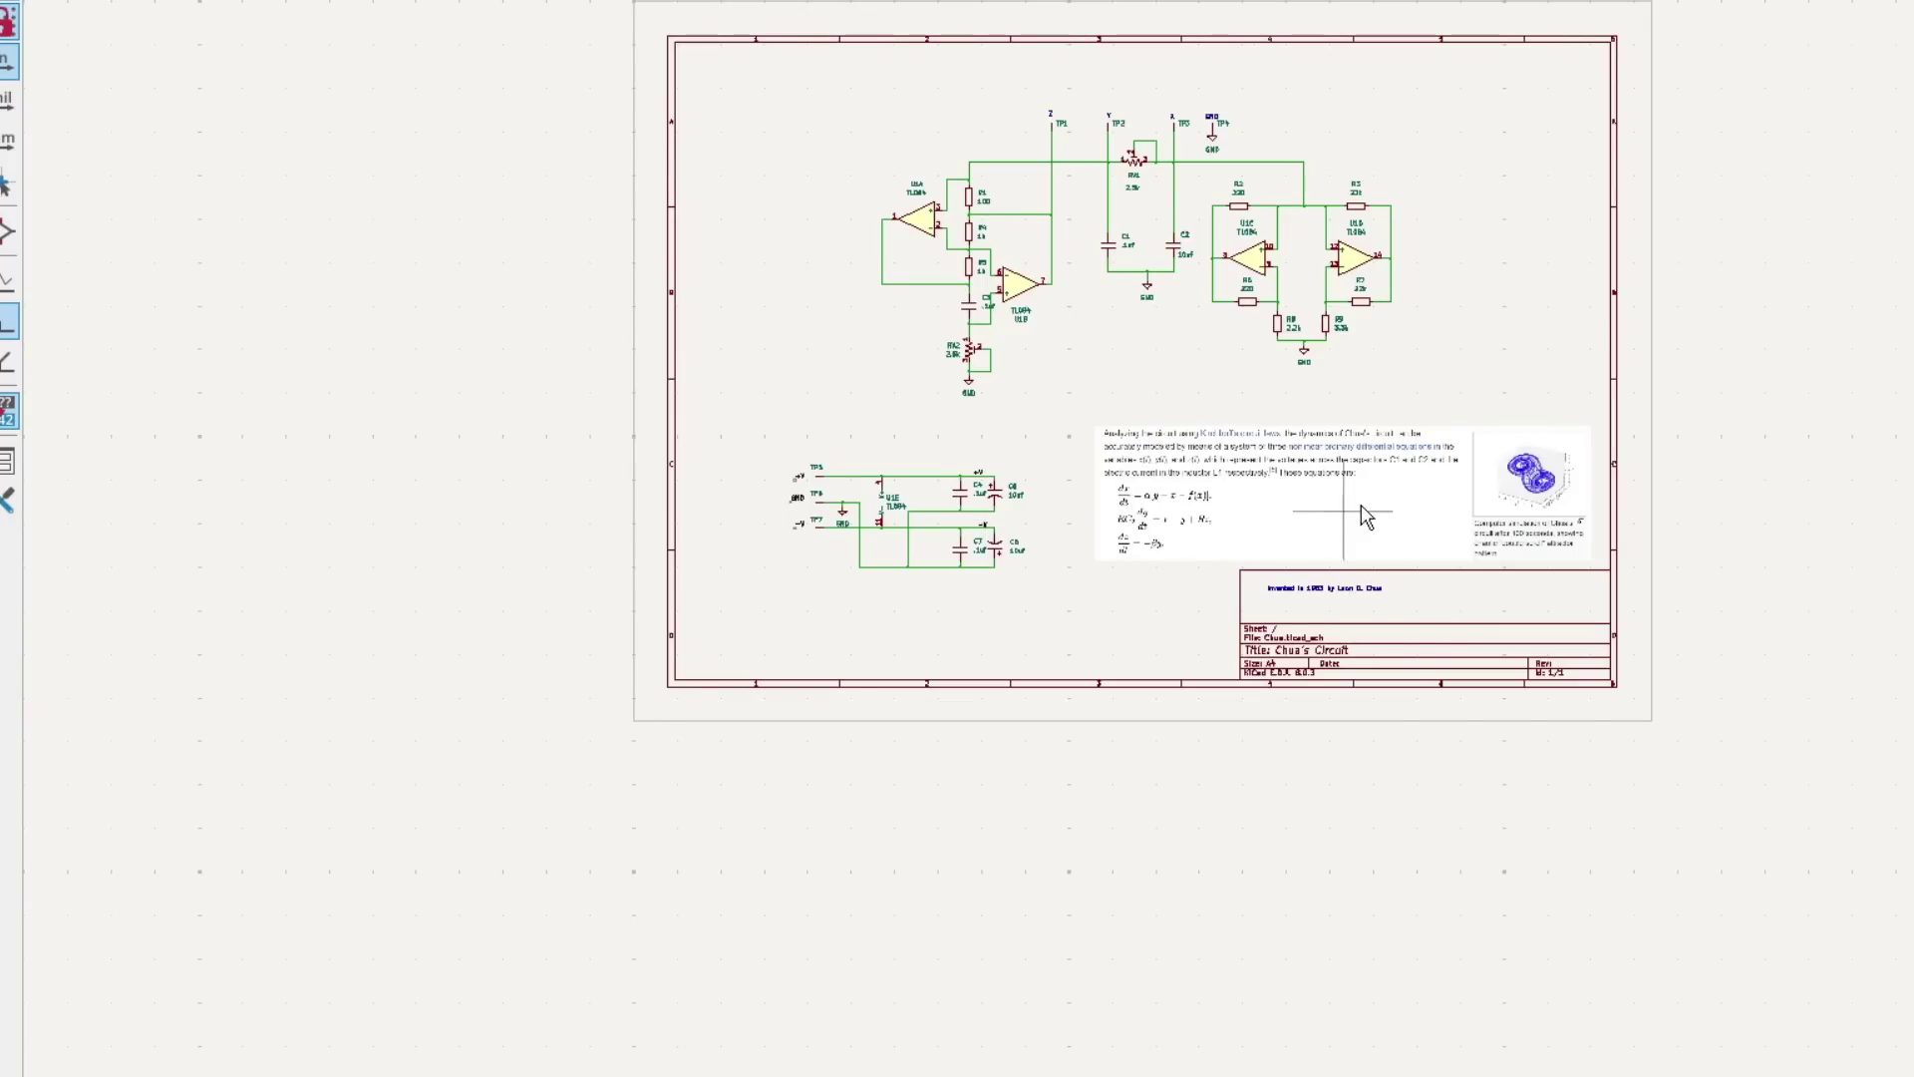
pyautogui.scroll(6, 994, 530)
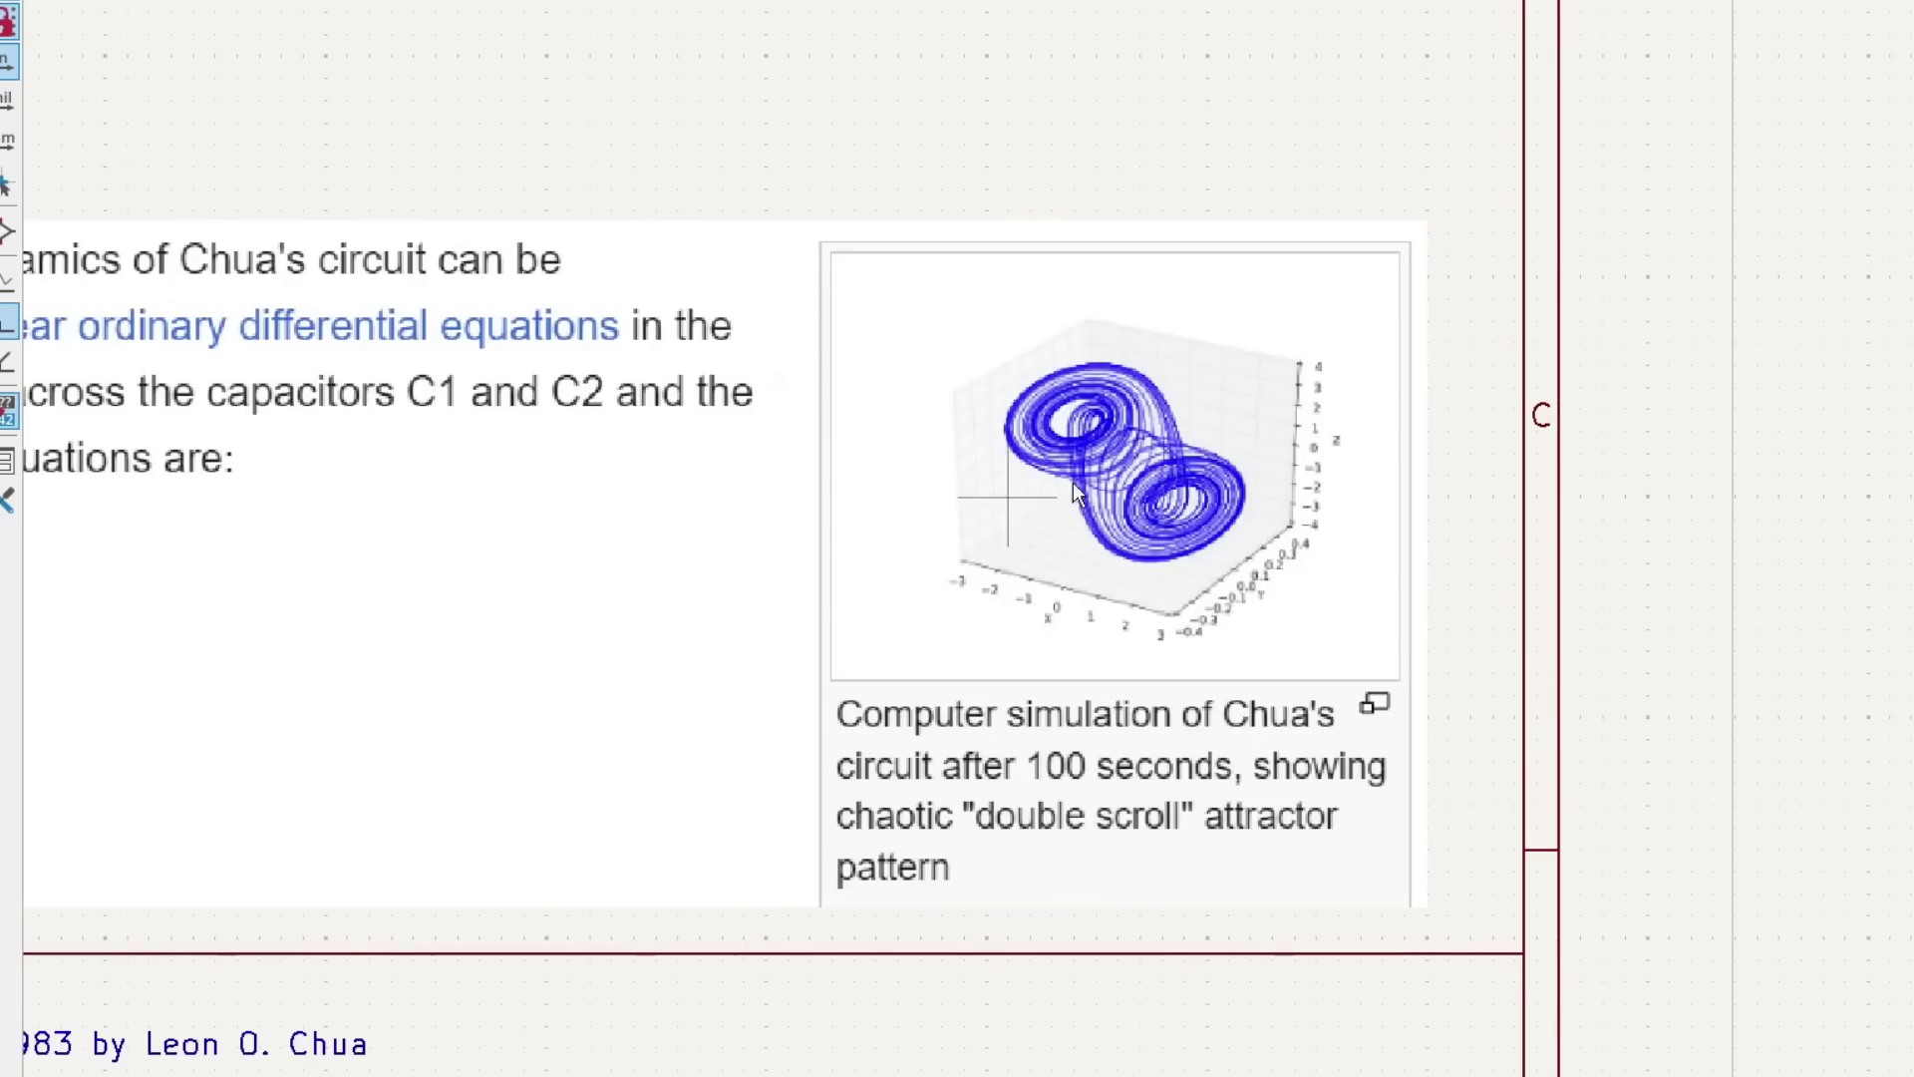
pyautogui.scroll(-5, 989, 520)
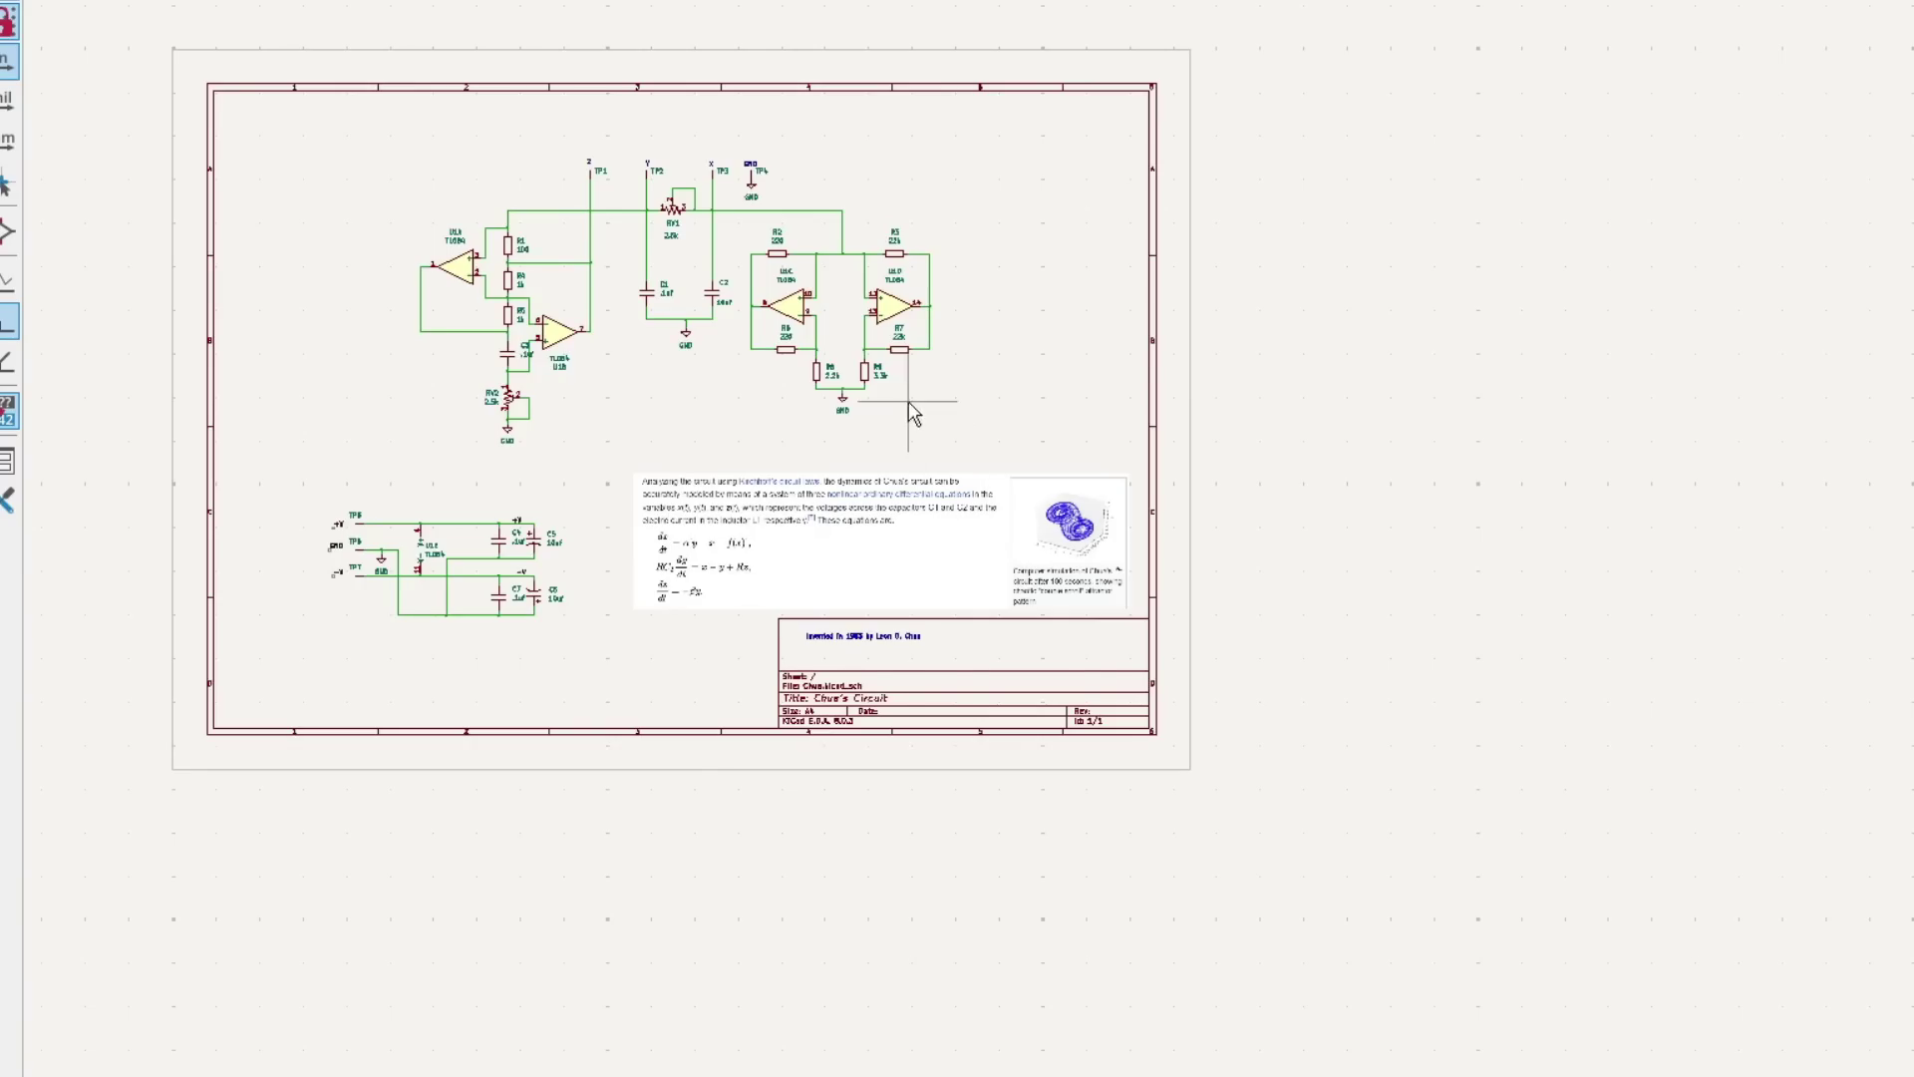
pyautogui.scroll(1, 907, 401)
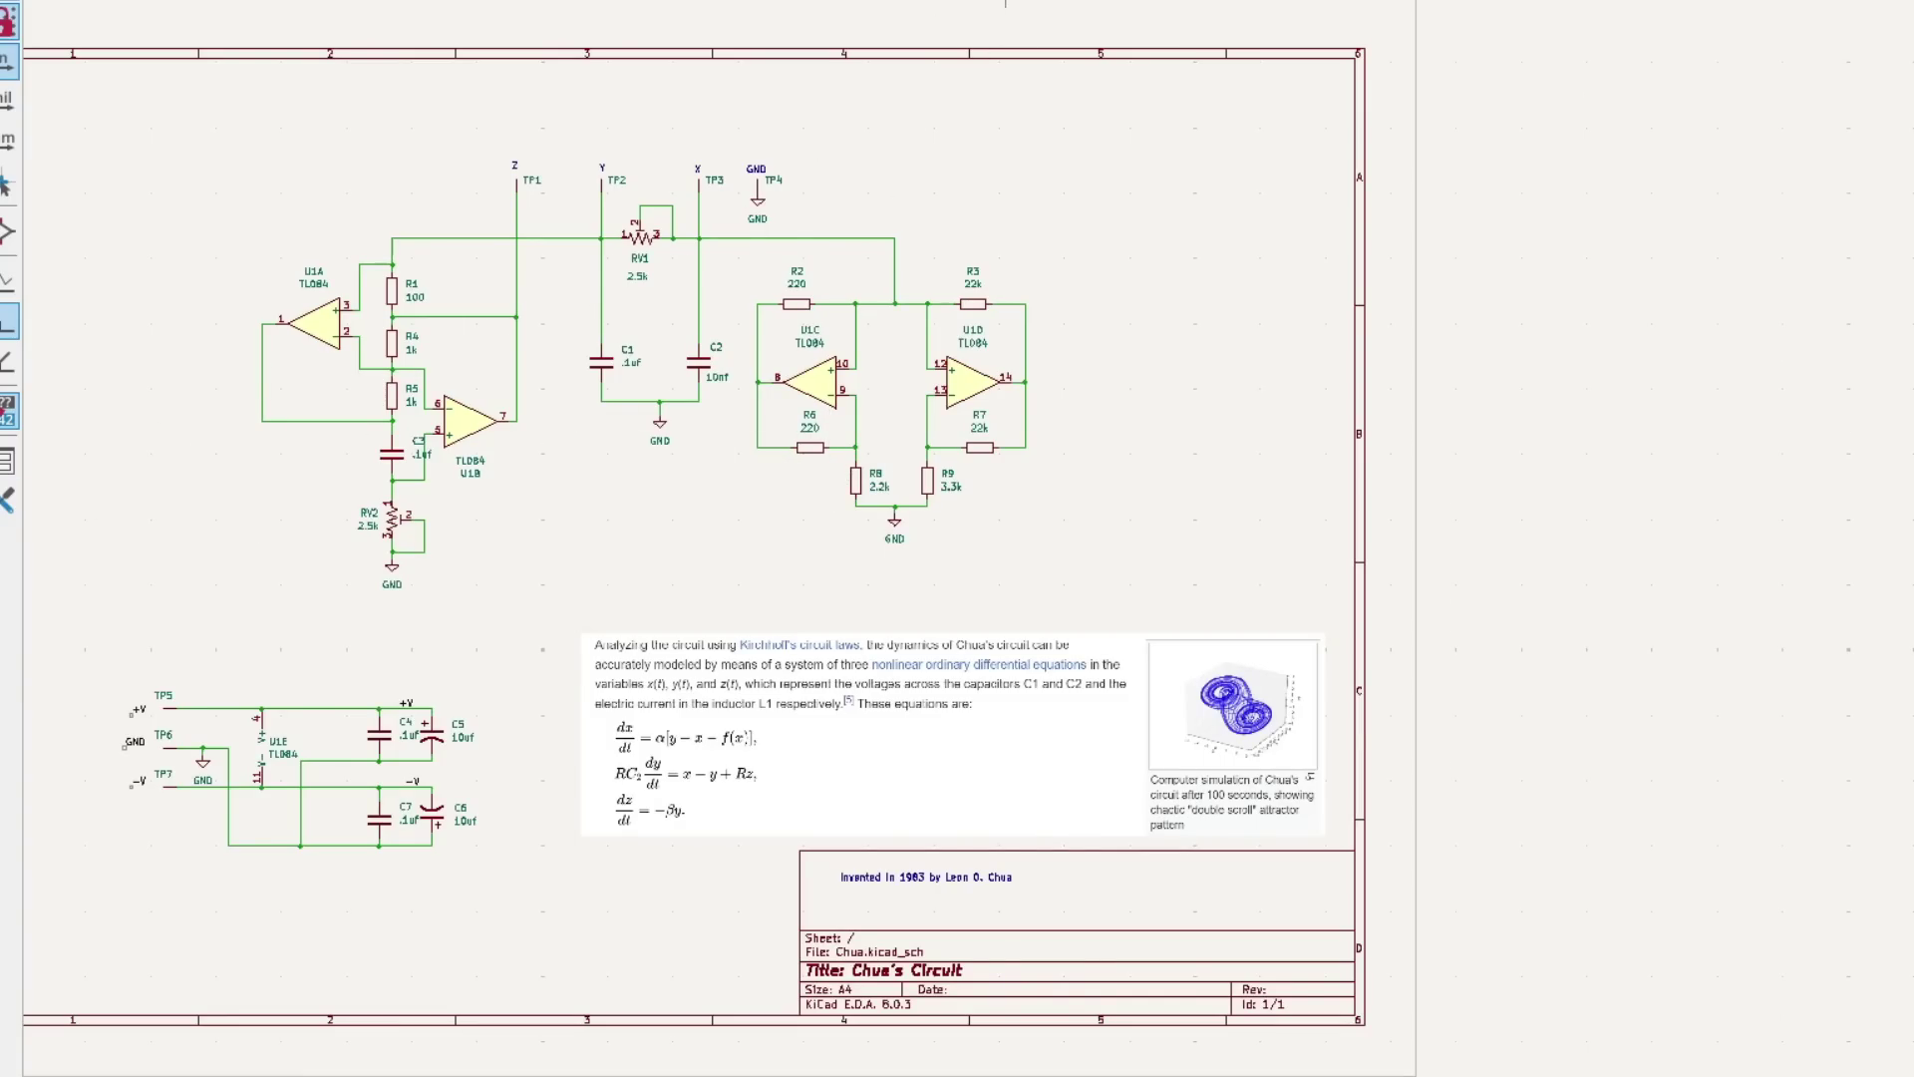
pyautogui.click(1005, 3)
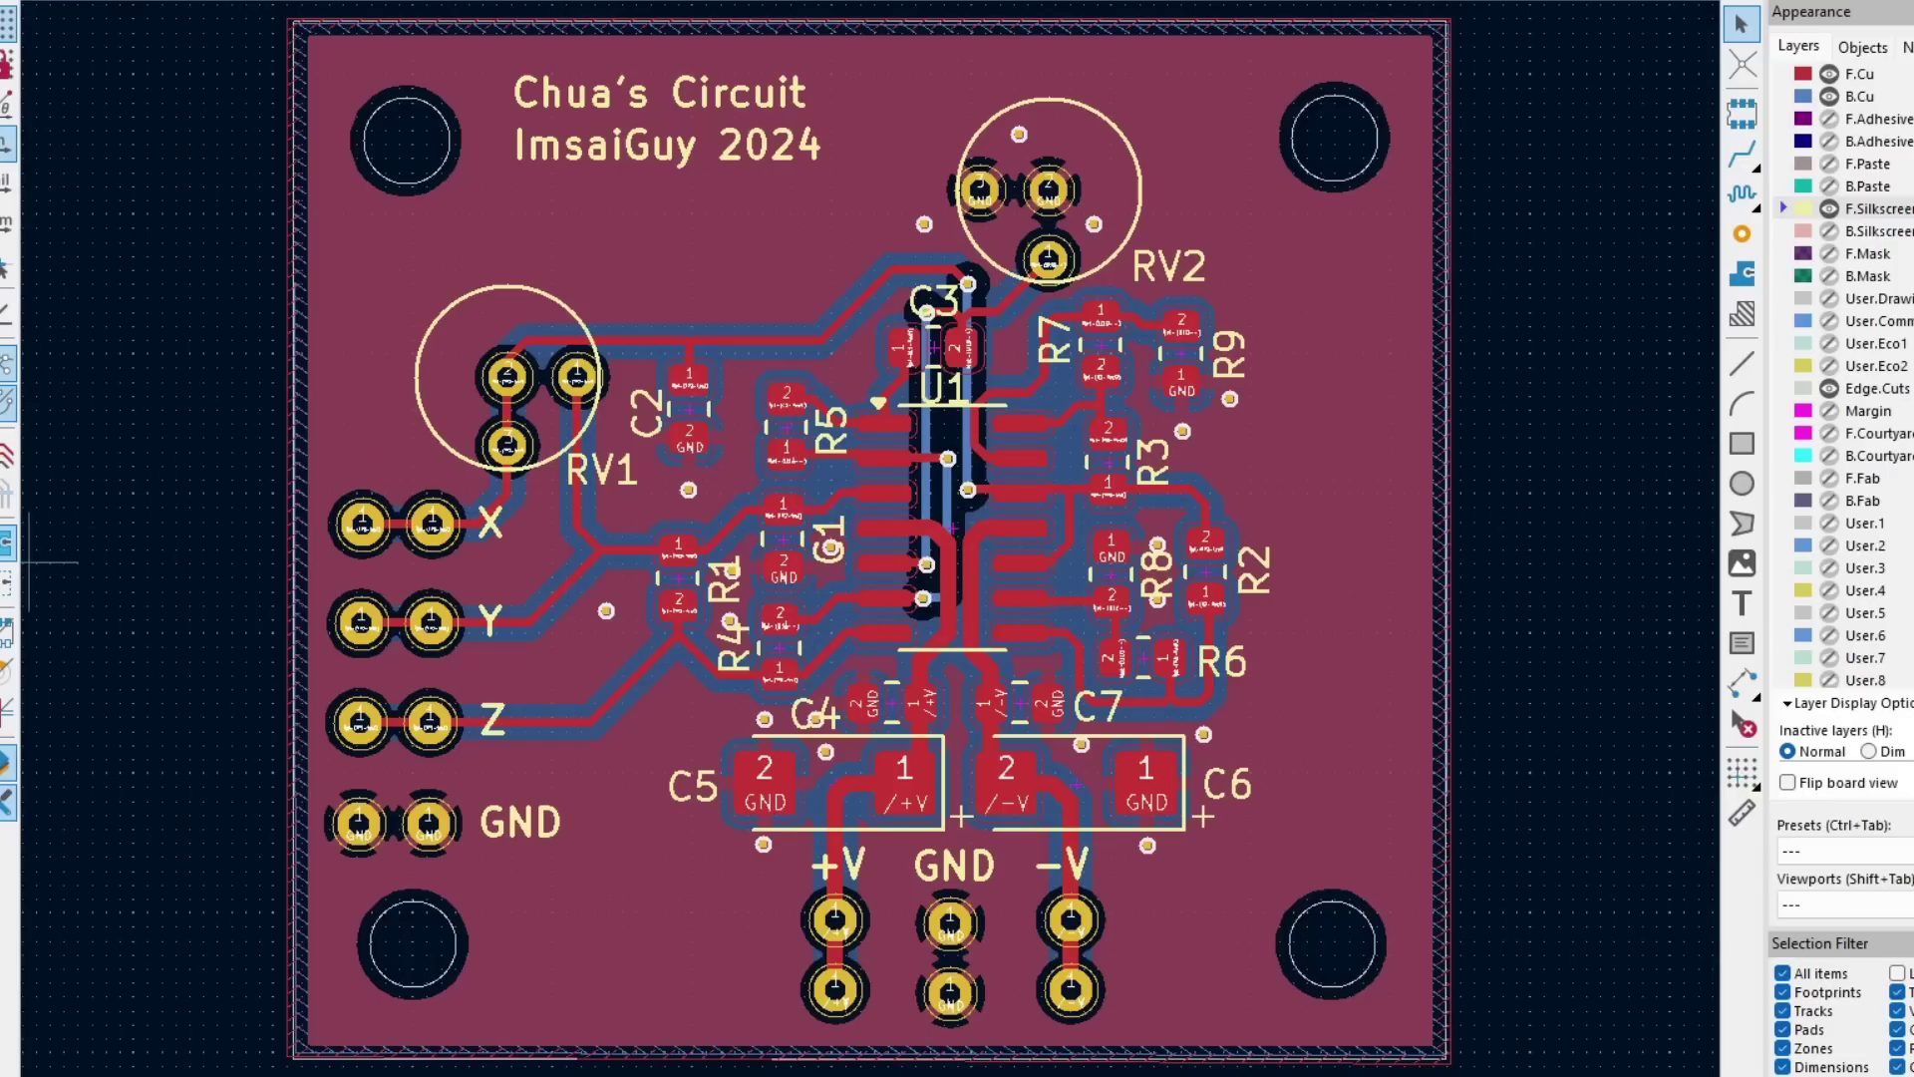
# - Show zones as outlines only, hiding the copper pour fills on the Chua's Circuit board
pyautogui.click(8, 583)
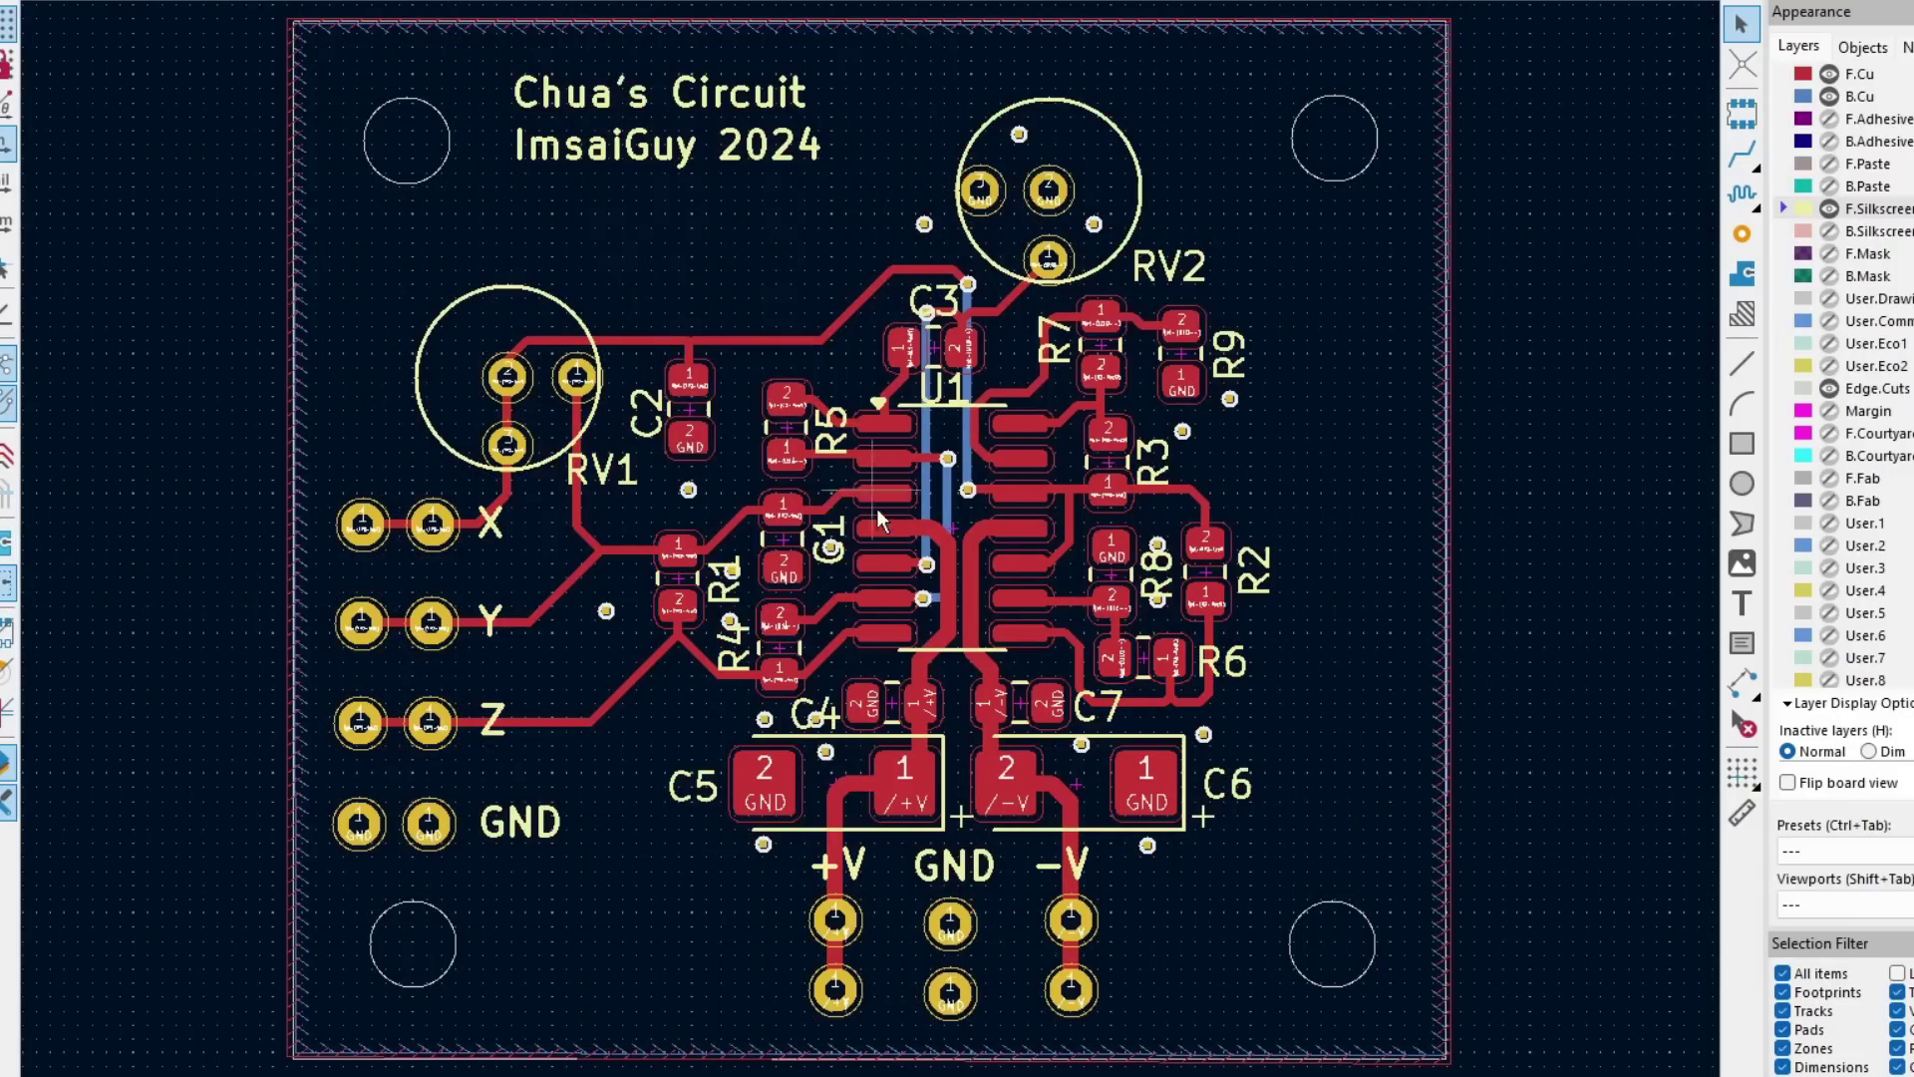